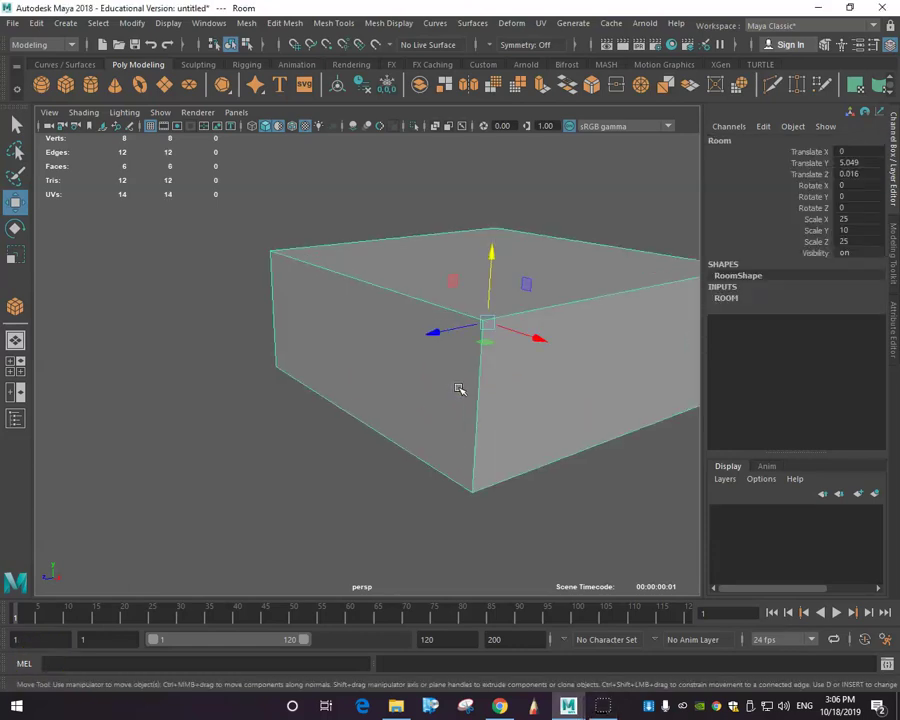
Frame the Room box and reverse its normals with Mesh Display > Reverse.
key(f)
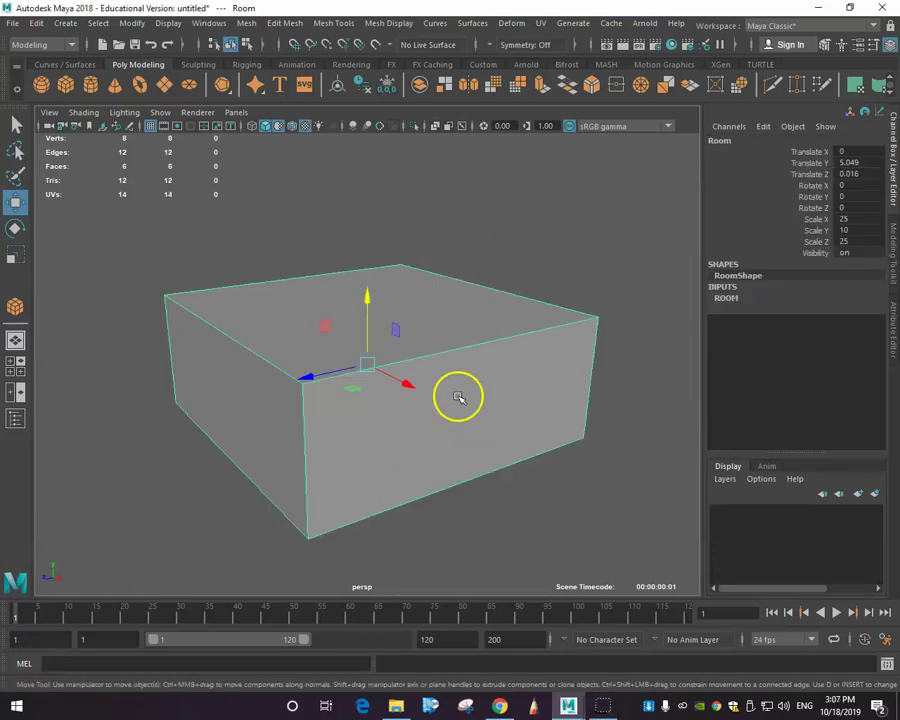
click(400, 26)
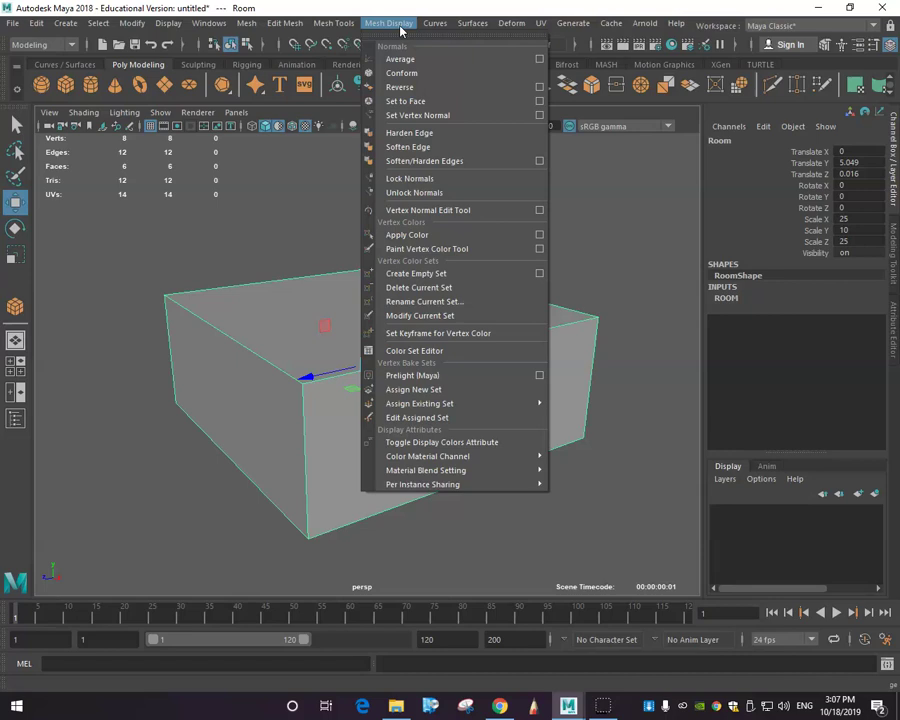
click(400, 26)
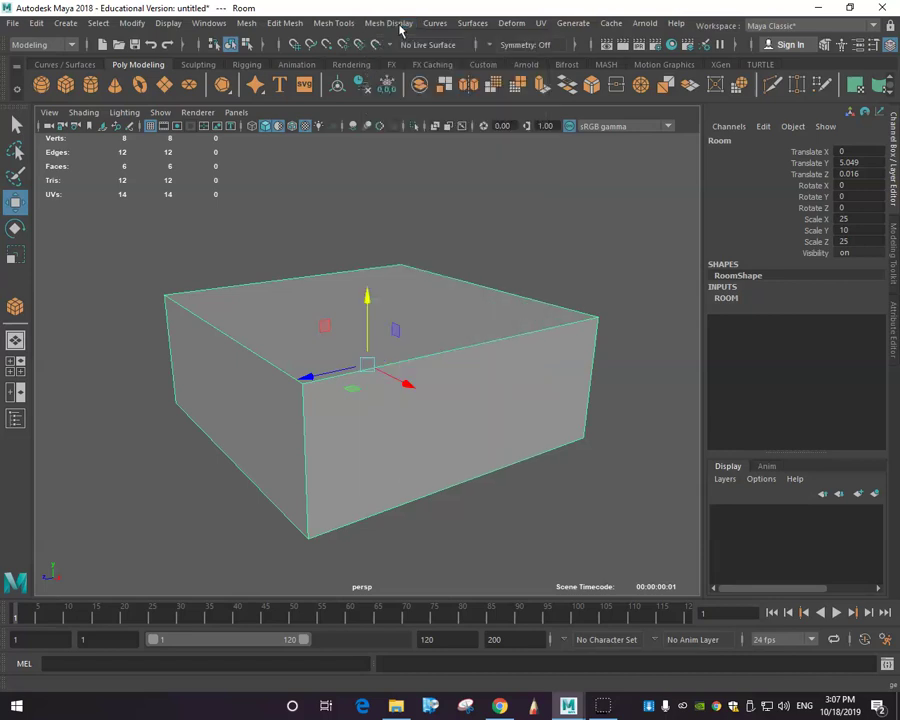
click(388, 25)
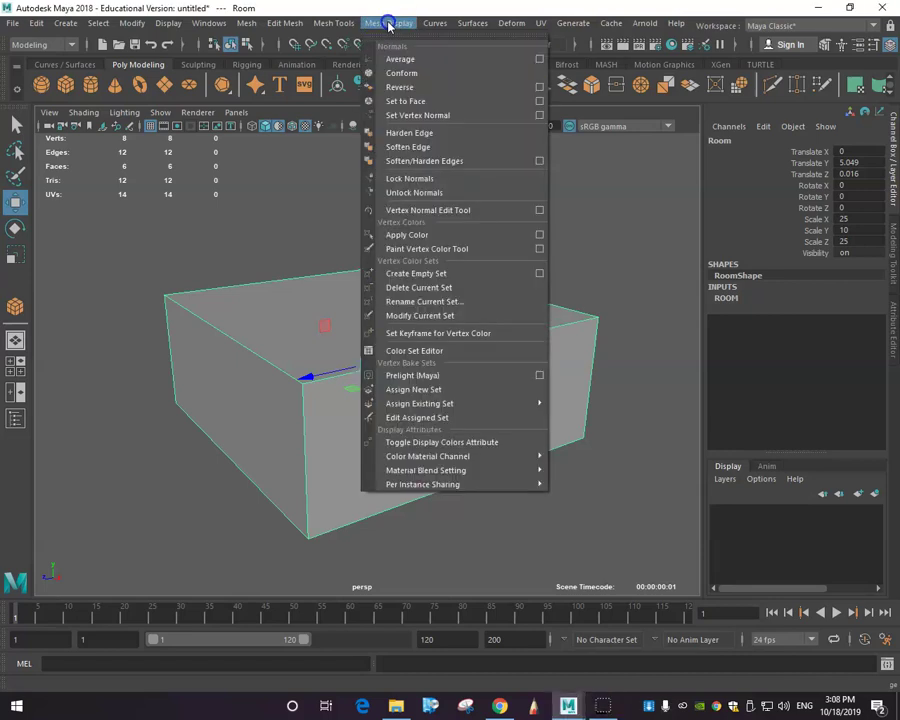
click(413, 87)
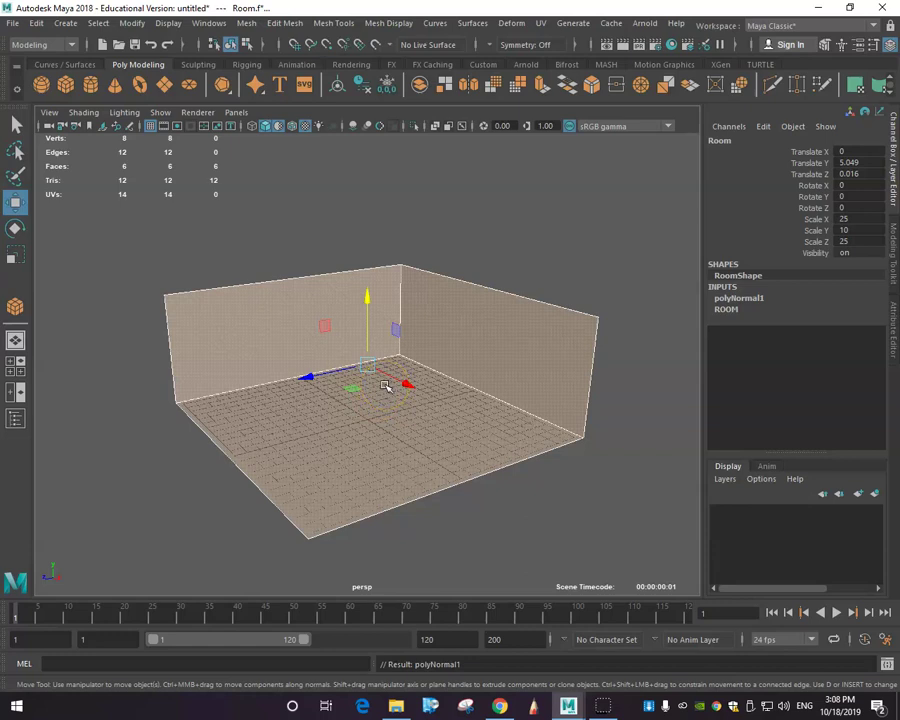
click(370, 419)
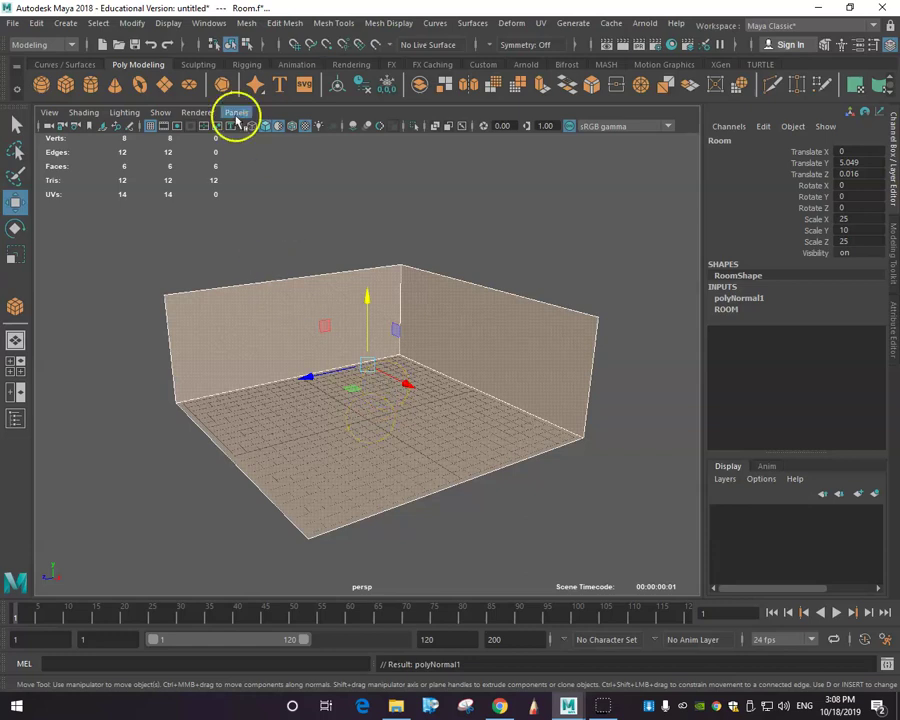
click(169, 26)
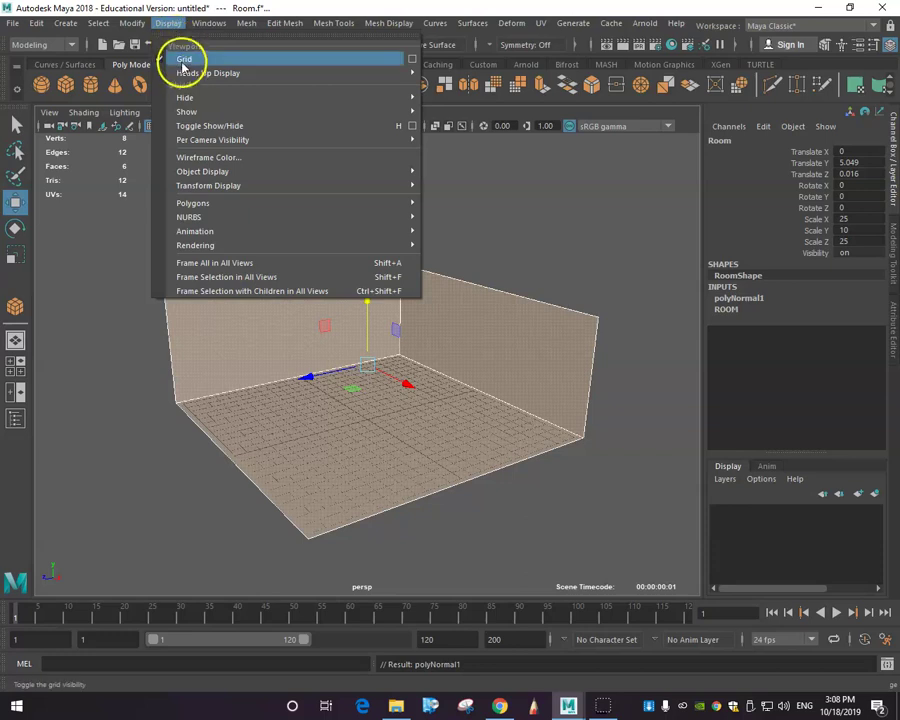
click(185, 72)
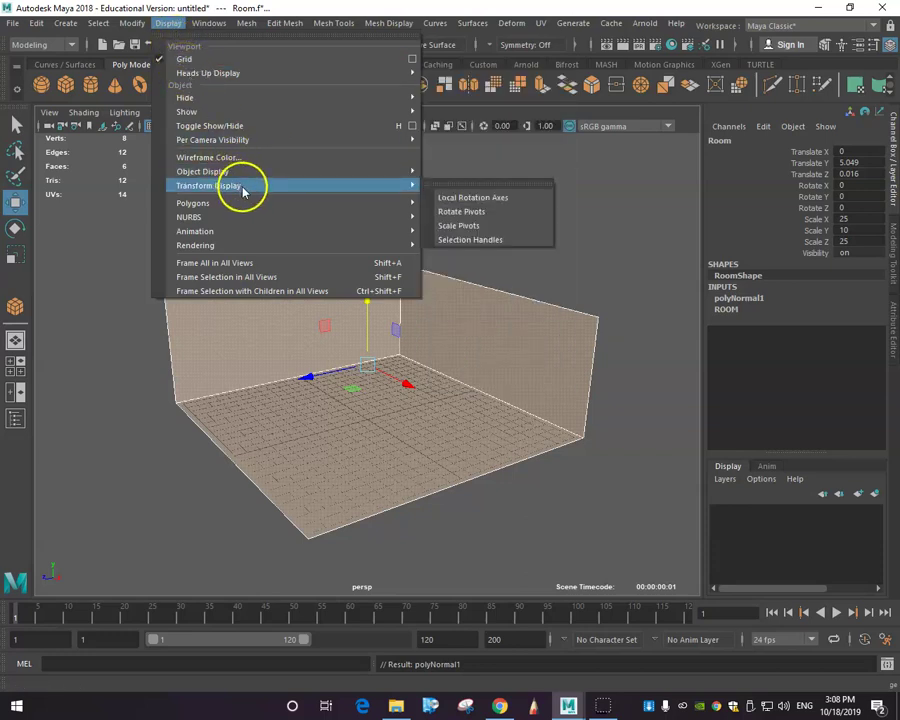
mouse_move(257, 202)
click(452, 214)
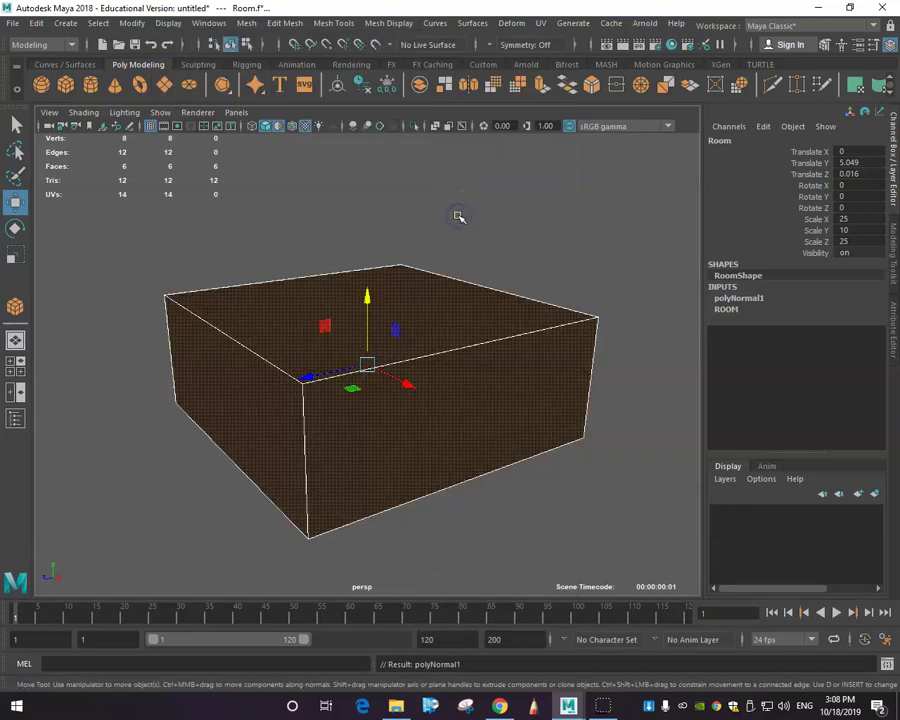
click(168, 23)
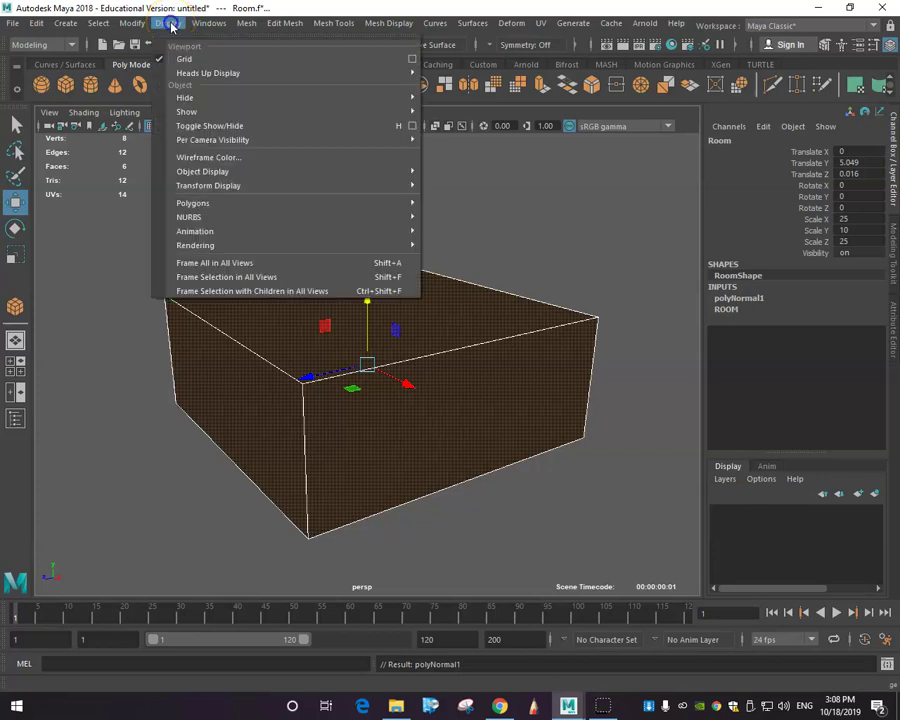
mouse_move(230, 206)
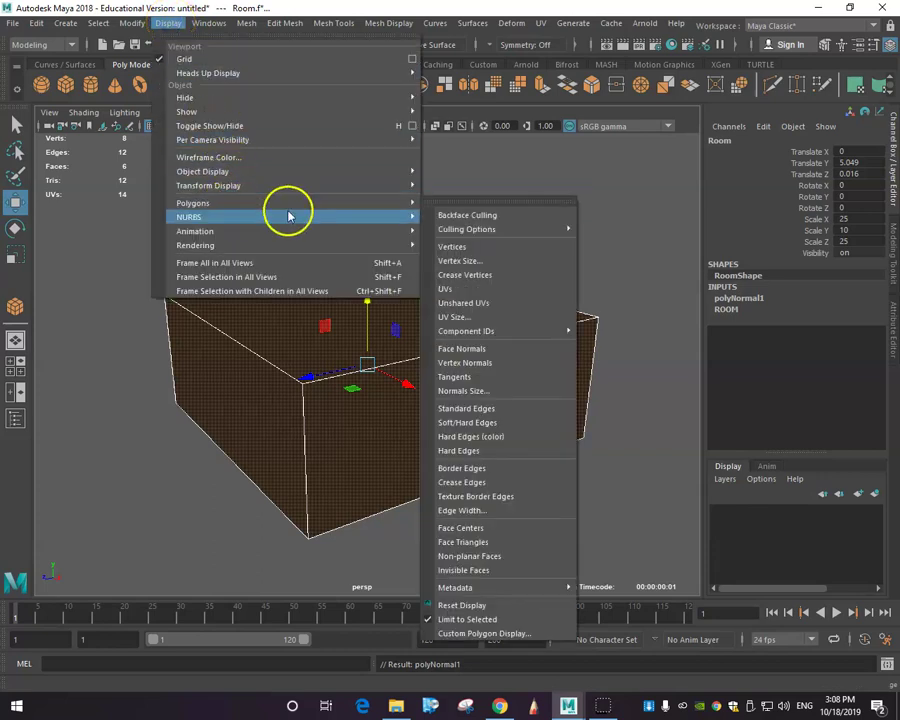
click(466, 215)
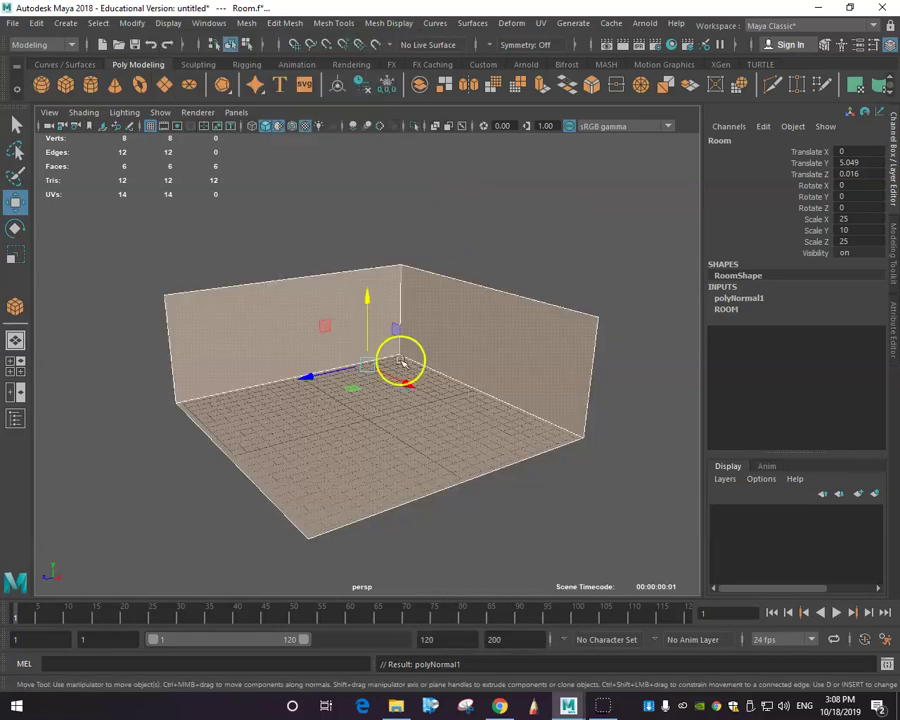
scroll(390, 385, up, 2)
scroll(390, 385, down, 2)
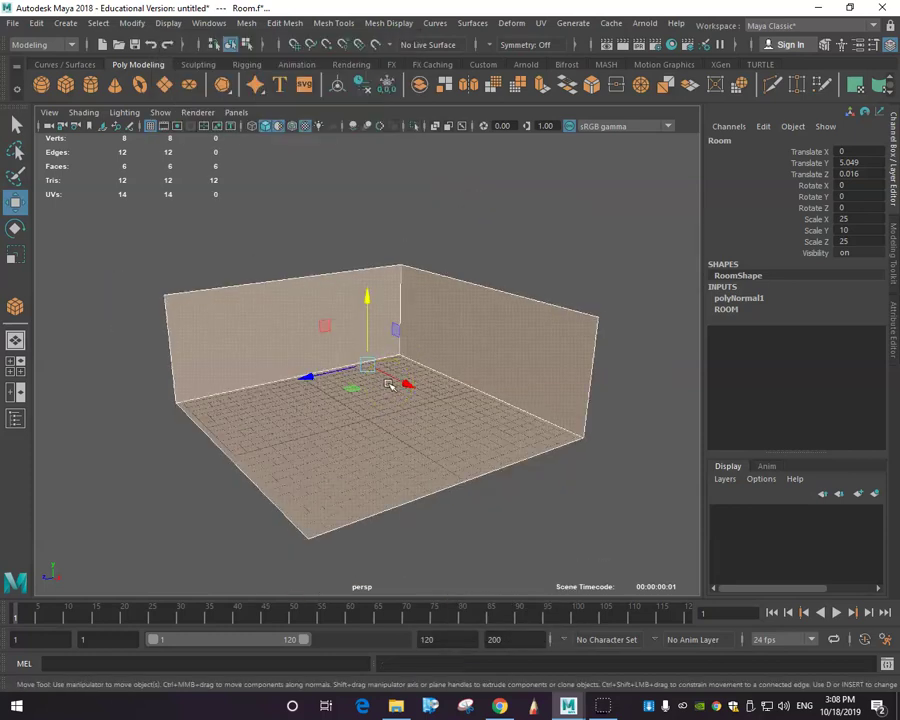
click(390, 382)
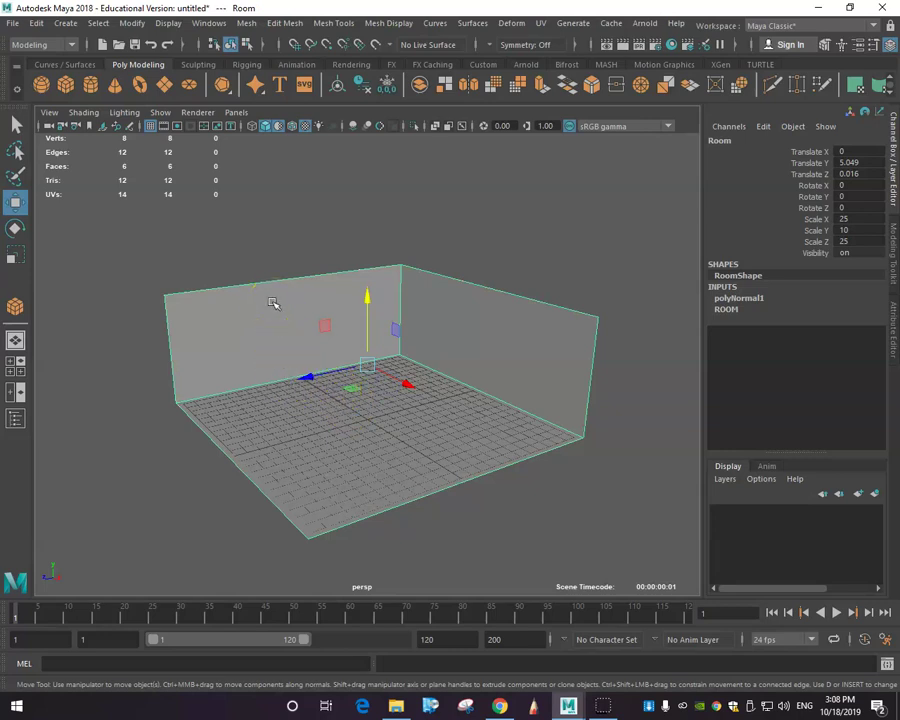
scroll(321, 365, up, 3)
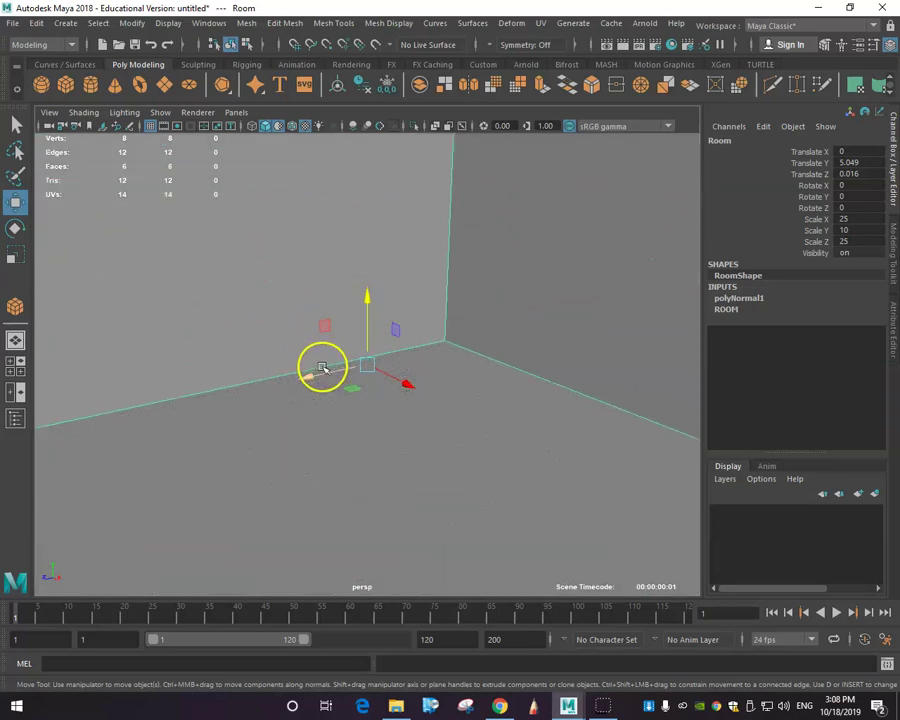
scroll(321, 365, down, 2)
scroll(321, 368, down, 2)
scroll(316, 368, up, 2)
scroll(314, 366, down, 1)
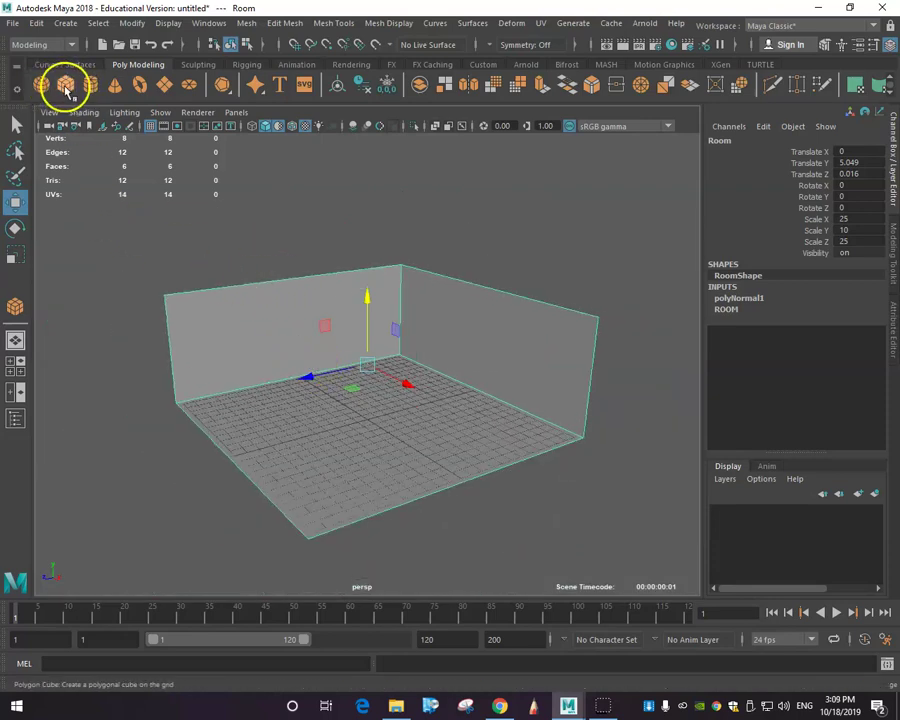
Create pCube1 and move it onto the room floor at translate -7.314, 0.445, 6.18.
click(66, 88)
click(372, 416)
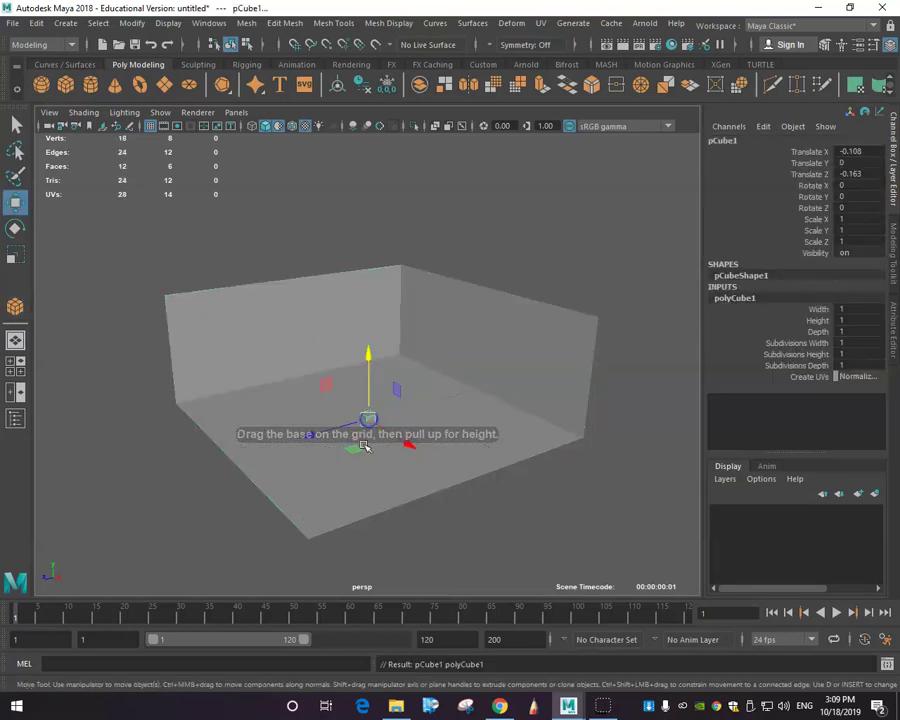
drag(369, 372, 371, 367)
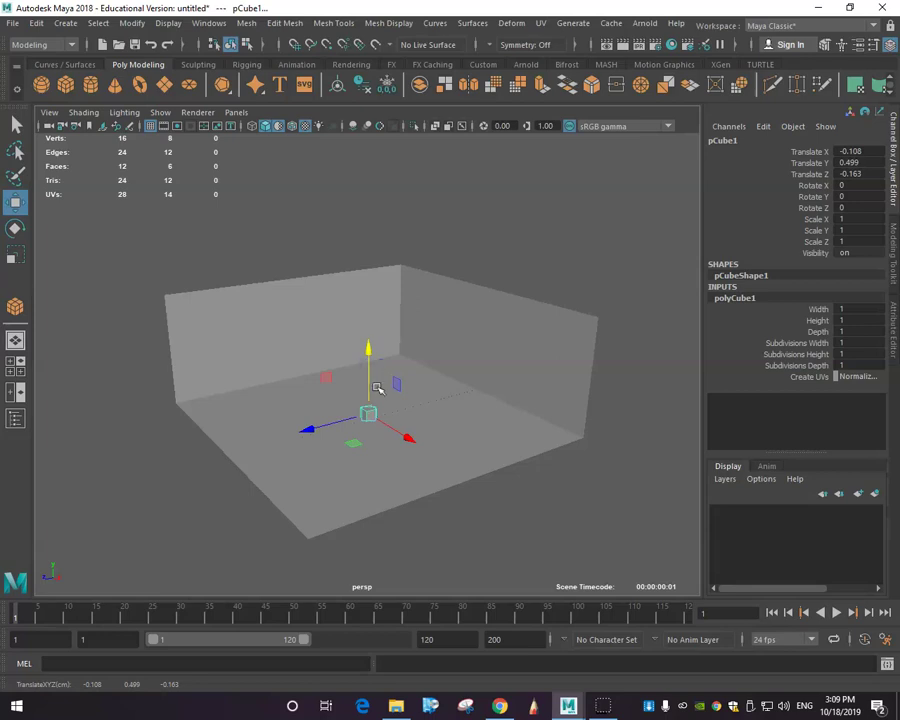
drag(346, 416, 280, 440)
drag(335, 460, 292, 435)
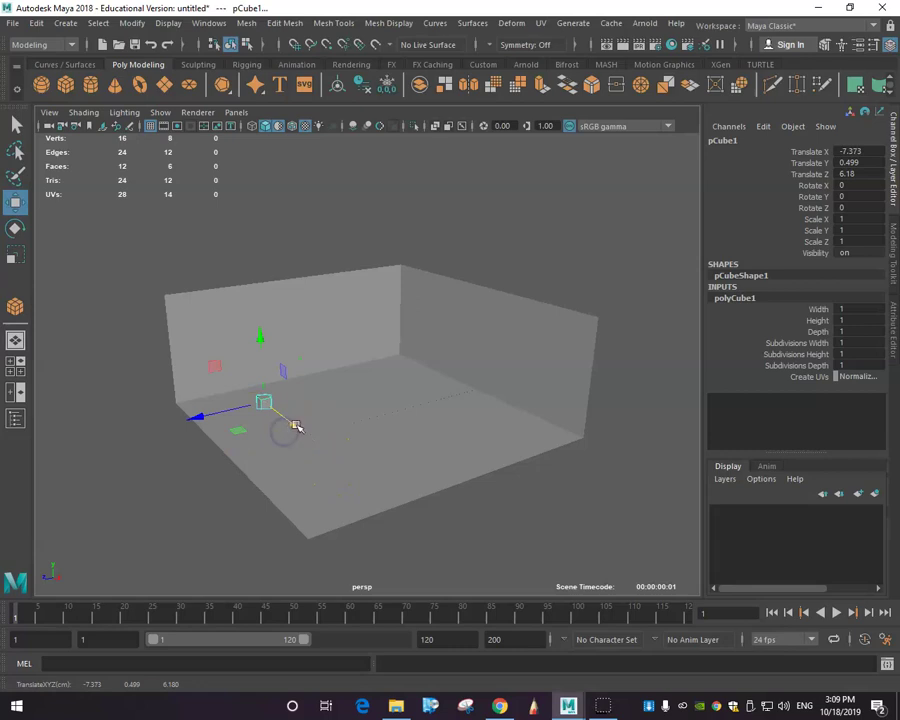
click(260, 402)
drag(261, 403, 297, 429)
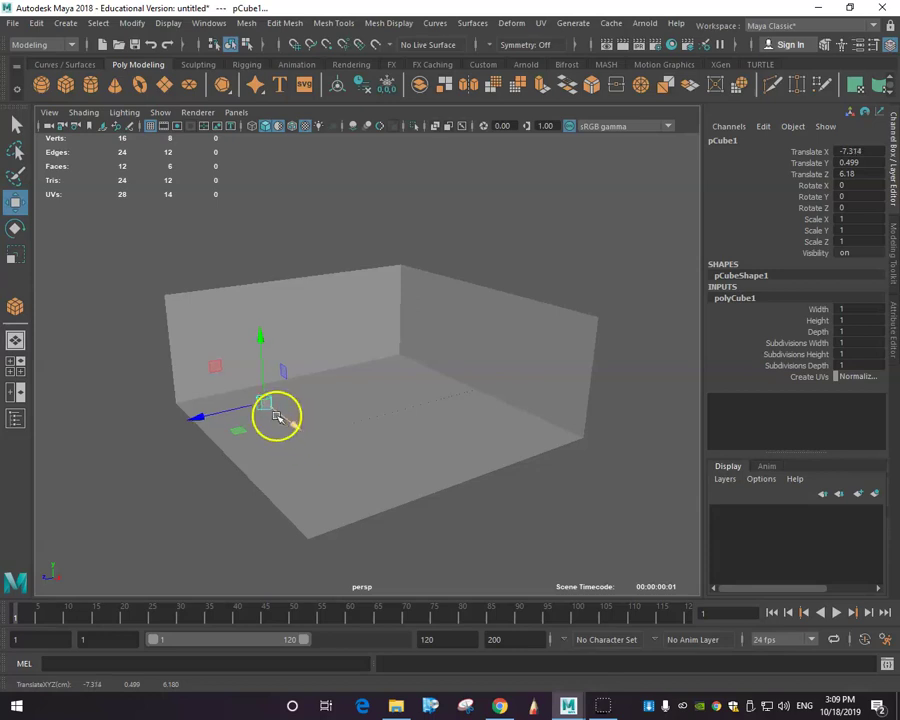
mouse_move(263, 382)
mouse_down()
mouse_move(261, 374)
mouse_move(258, 381)
mouse_up()
drag(286, 425, 303, 437)
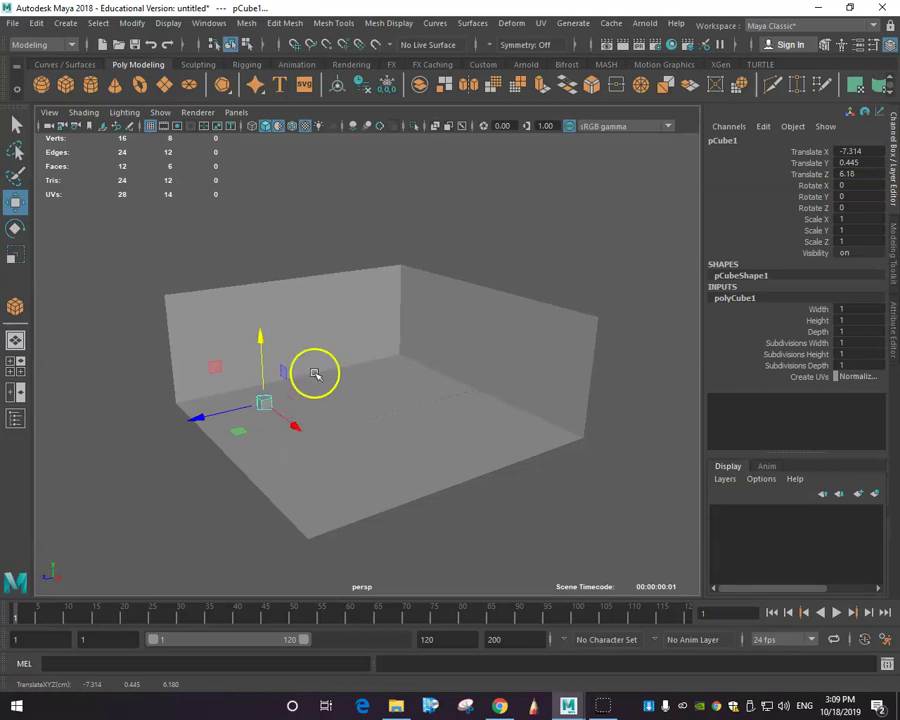
Raise pCube1 slightly using the front and side views of the four-view layout.
key(space)
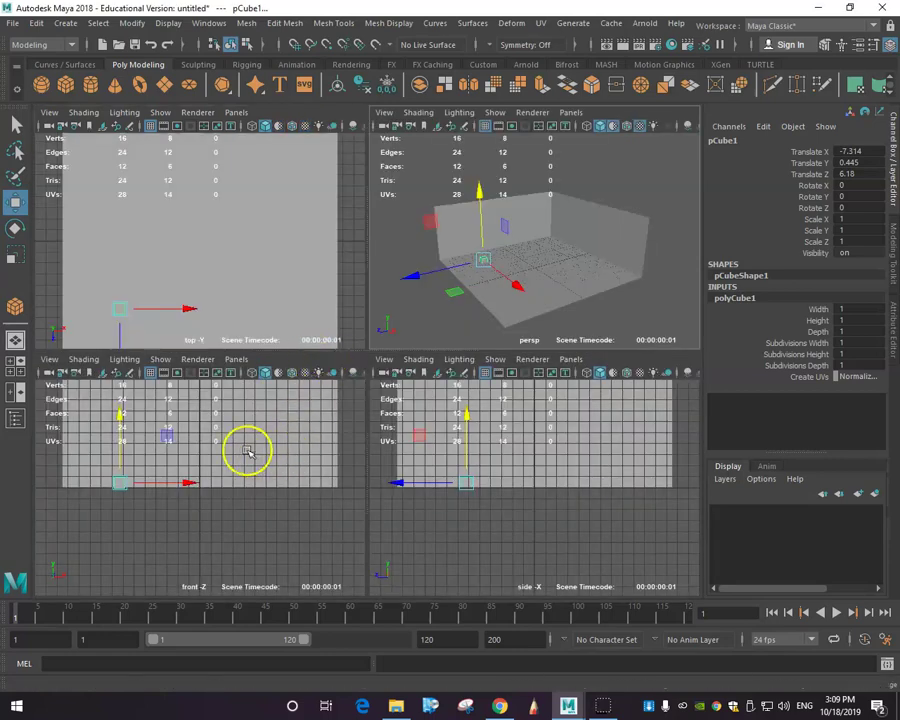
drag(119, 412, 119, 413)
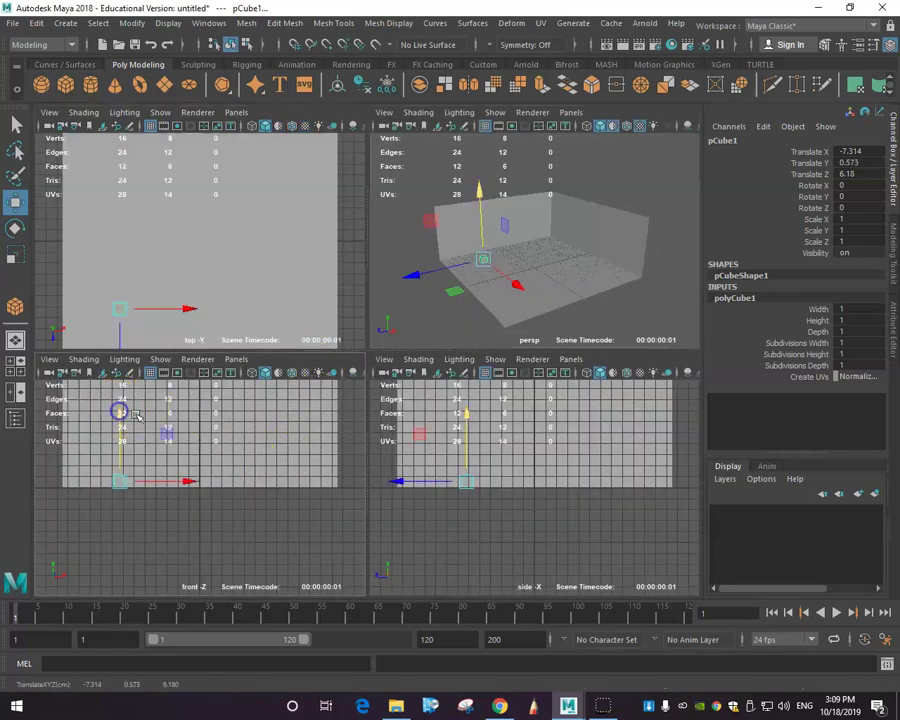
drag(472, 428, 466, 432)
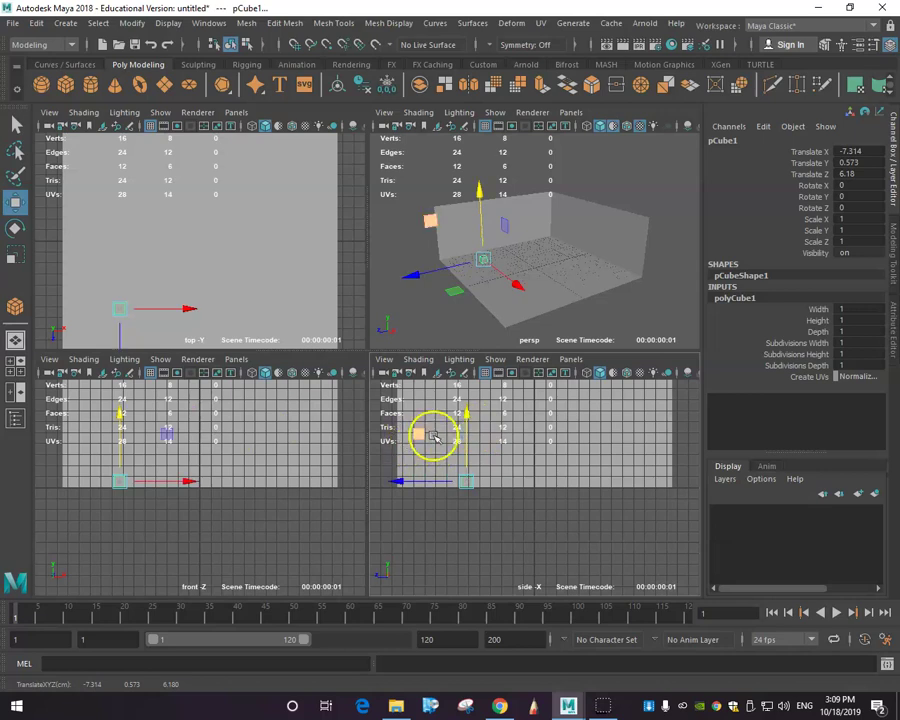
key(space)
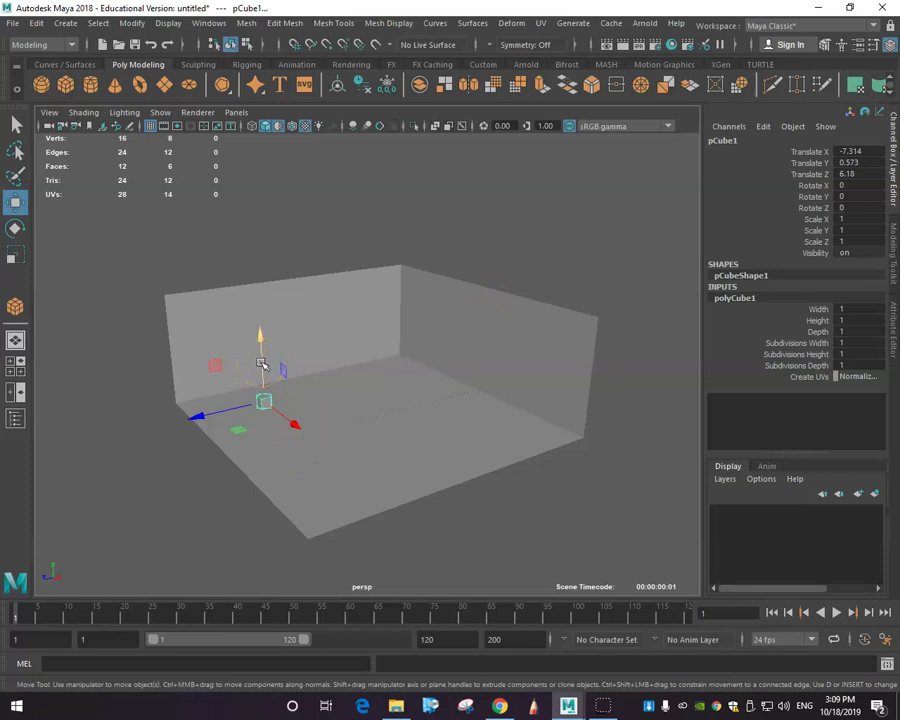
Stretch pCube1 to scale Y 2.72 and raise it to translate Y 1.482.
key(e)
key(r)
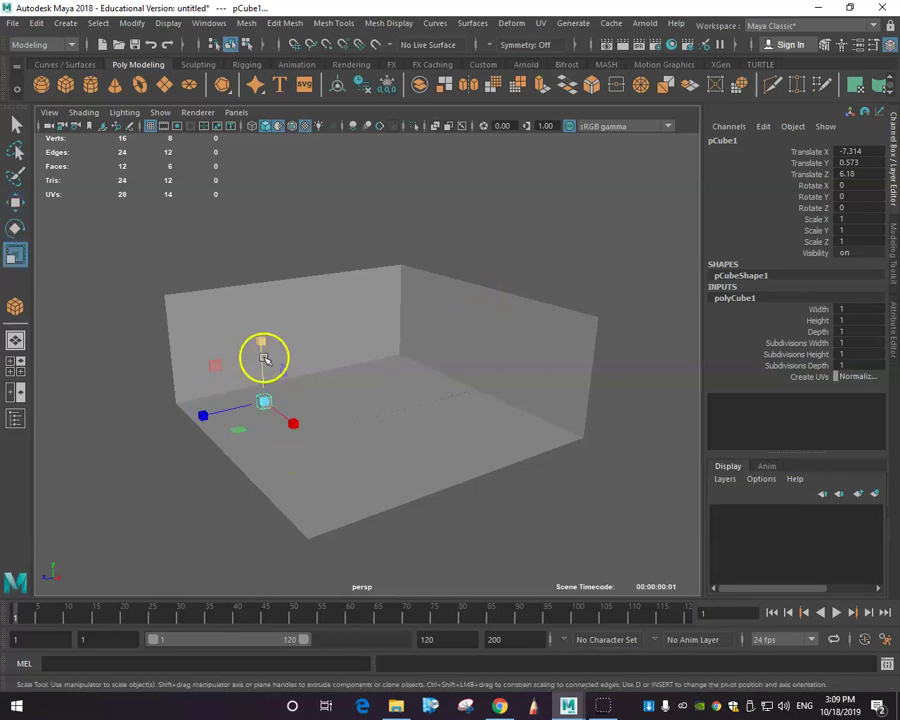
drag(261, 376, 251, 261)
key(w)
drag(267, 382, 263, 363)
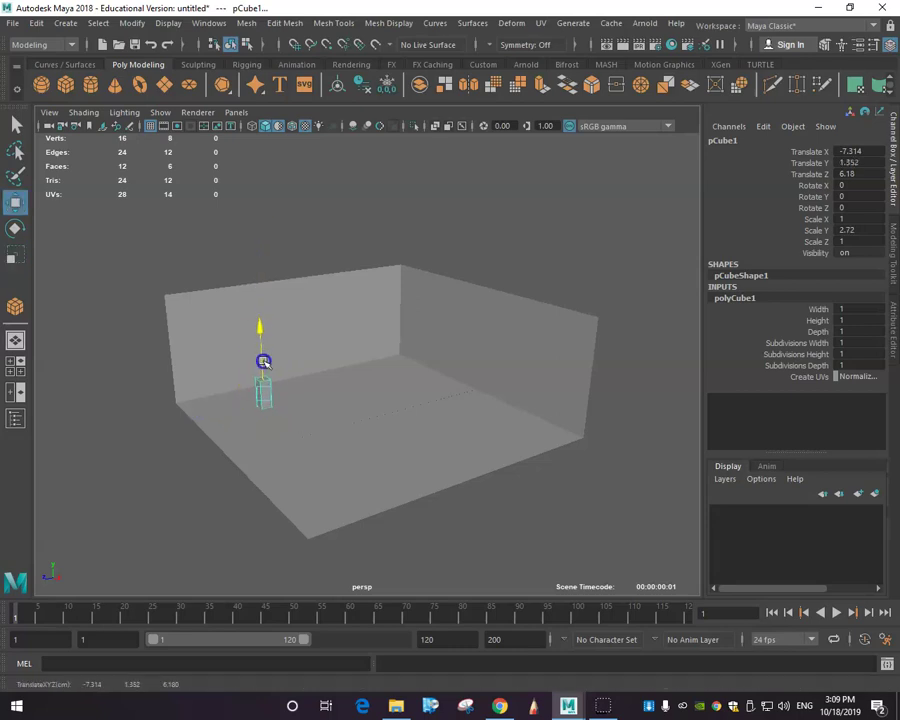
drag(263, 362, 263, 361)
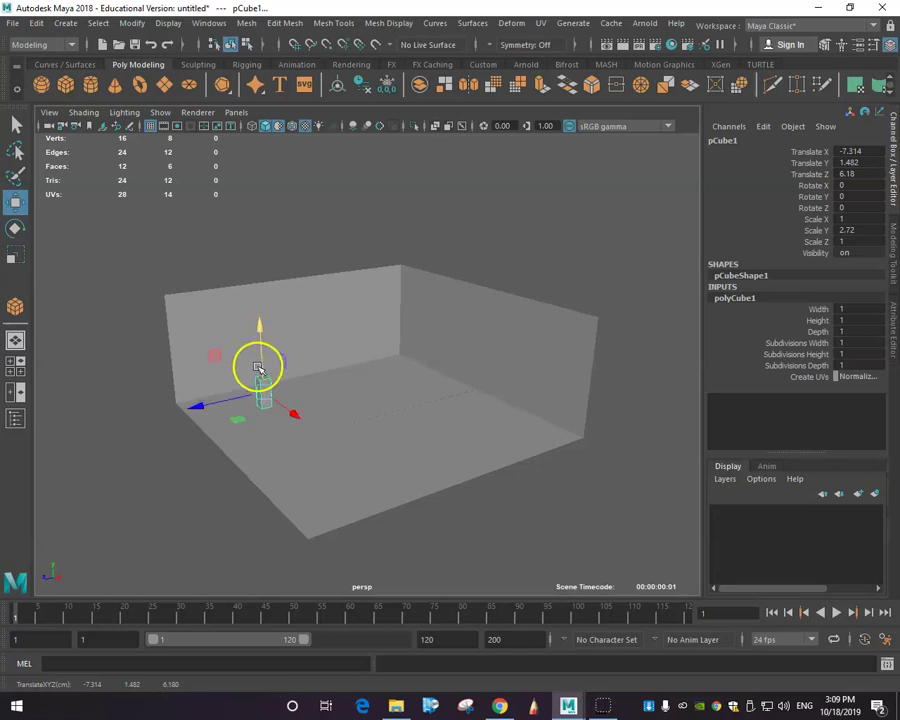
Duplicate the tall cube with Edit > Duplicate and slide pCube2 along X.
click(43, 27)
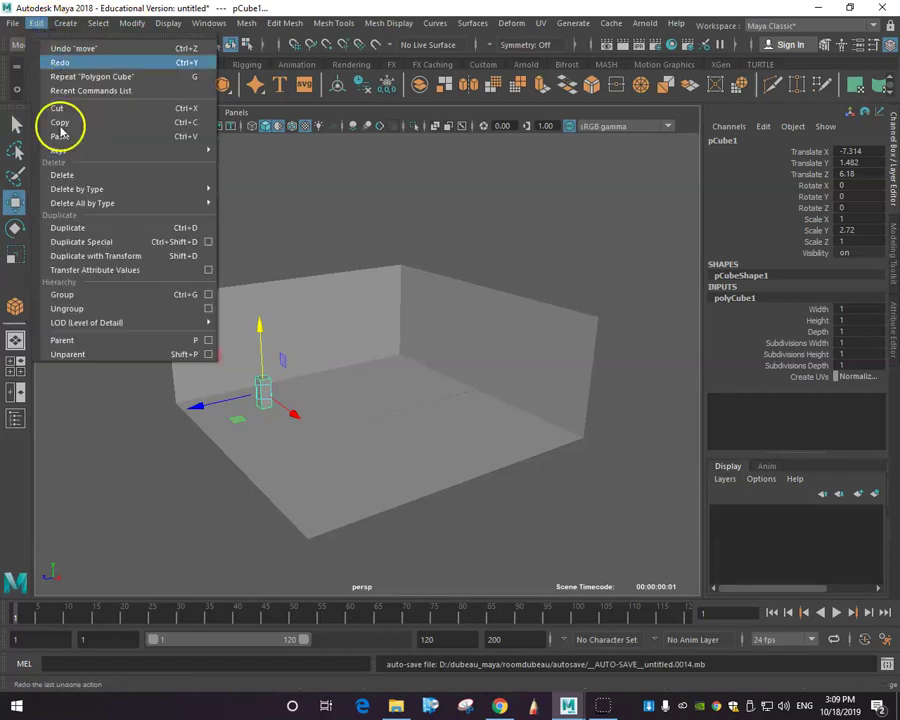
click(89, 229)
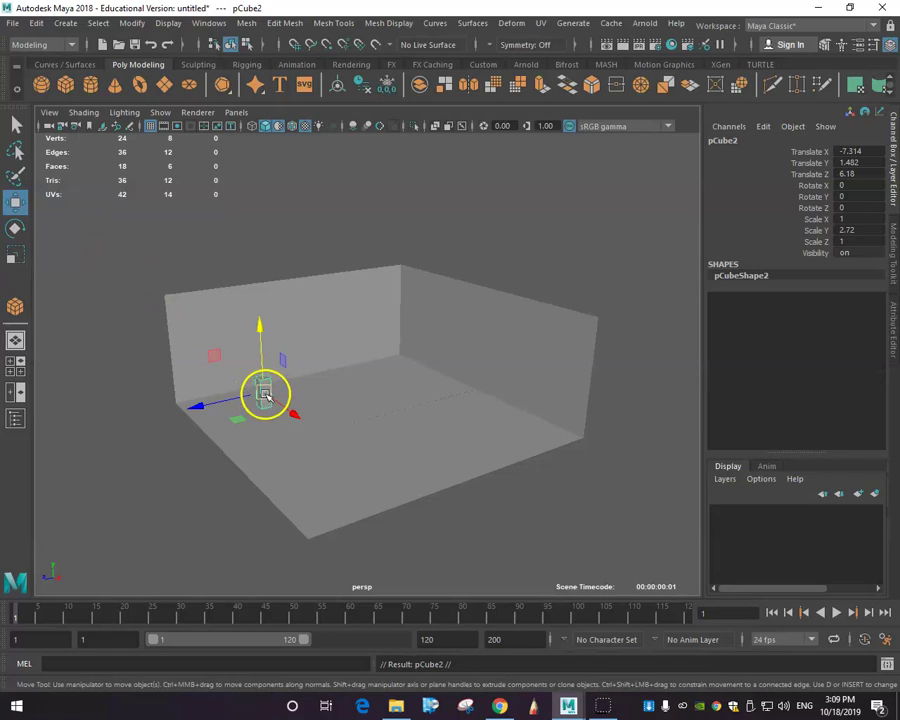
click(734, 145)
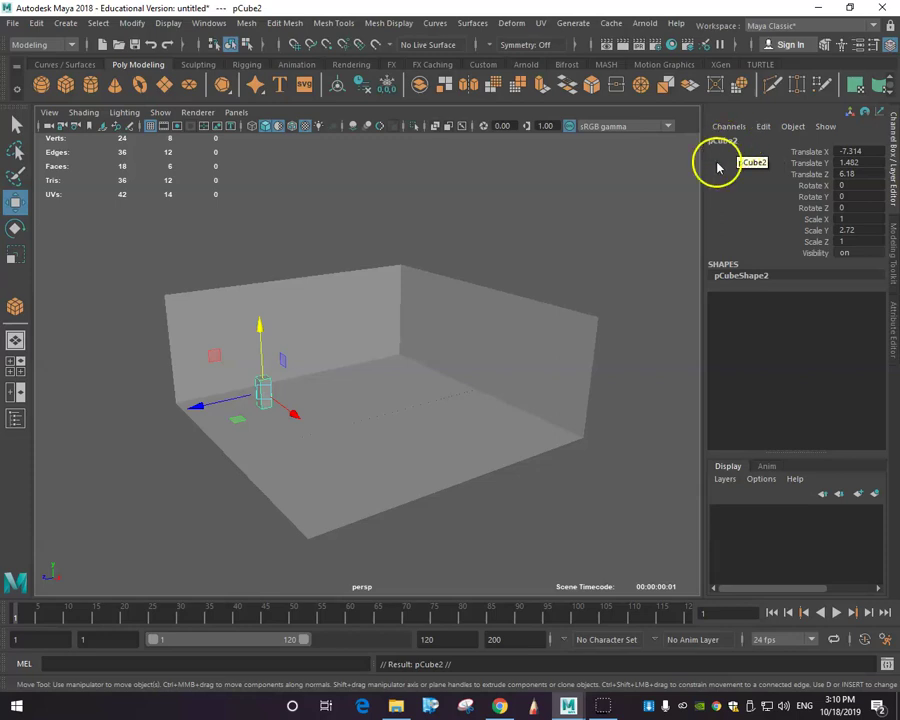
drag(292, 410, 313, 428)
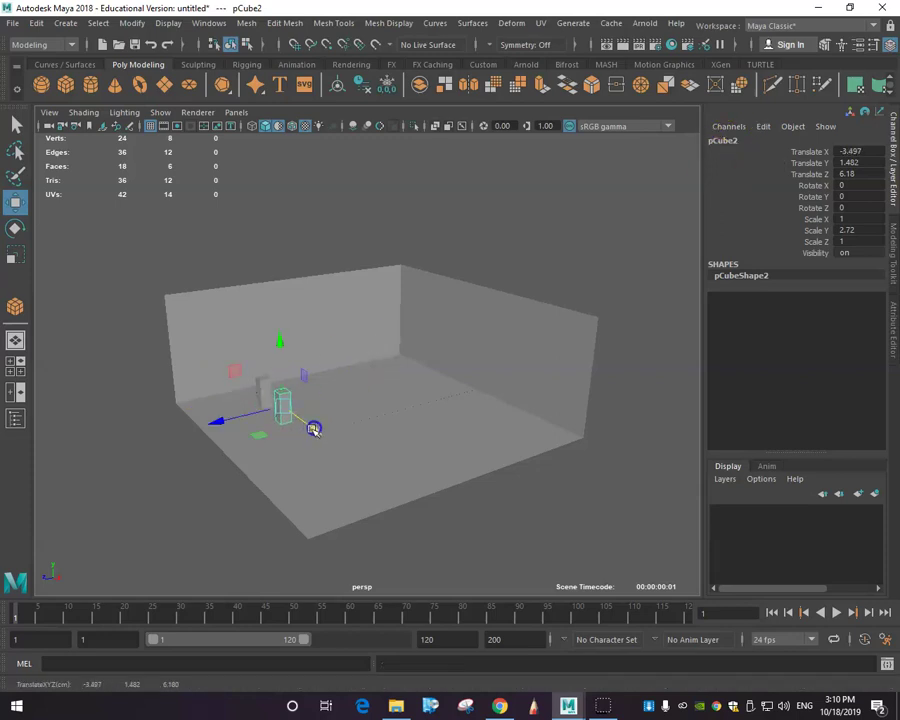
click(283, 375)
Tilt pCube2 32.974° on Z and nudge it to translate X -5.656 in the front view.
key(e)
drag(299, 377, 337, 432)
key(w)
key(space)
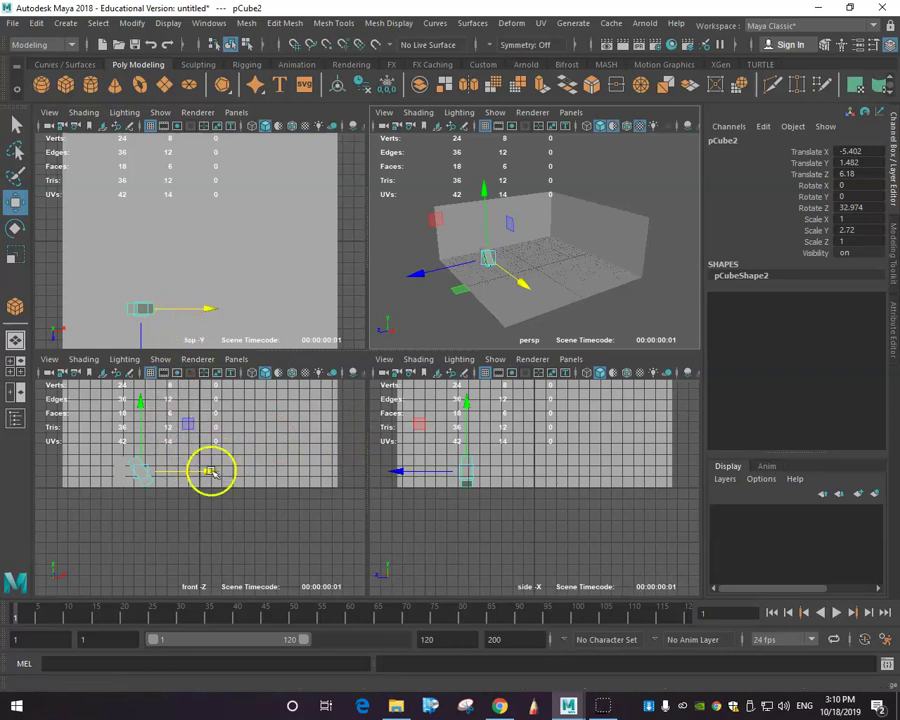
key(space)
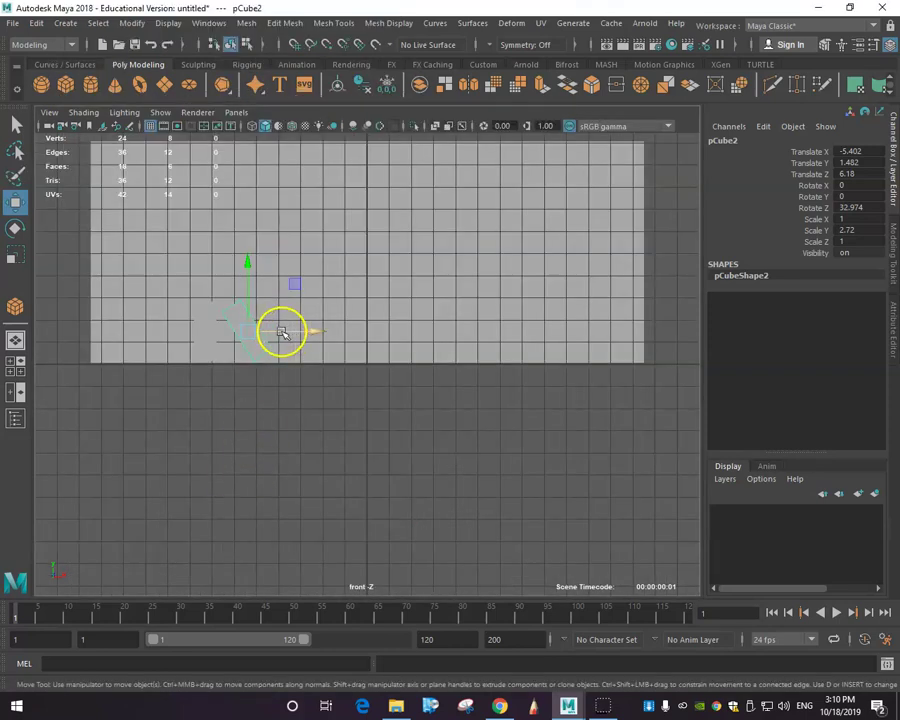
drag(284, 336, 291, 333)
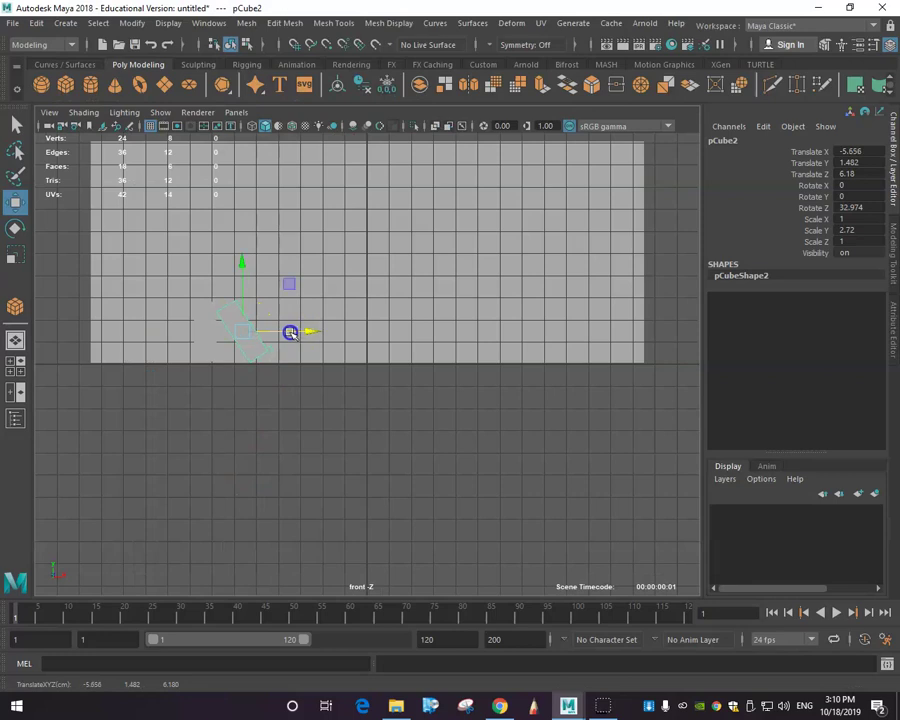
Check the placement in the four-view and top views, then return to perspective.
key(space)
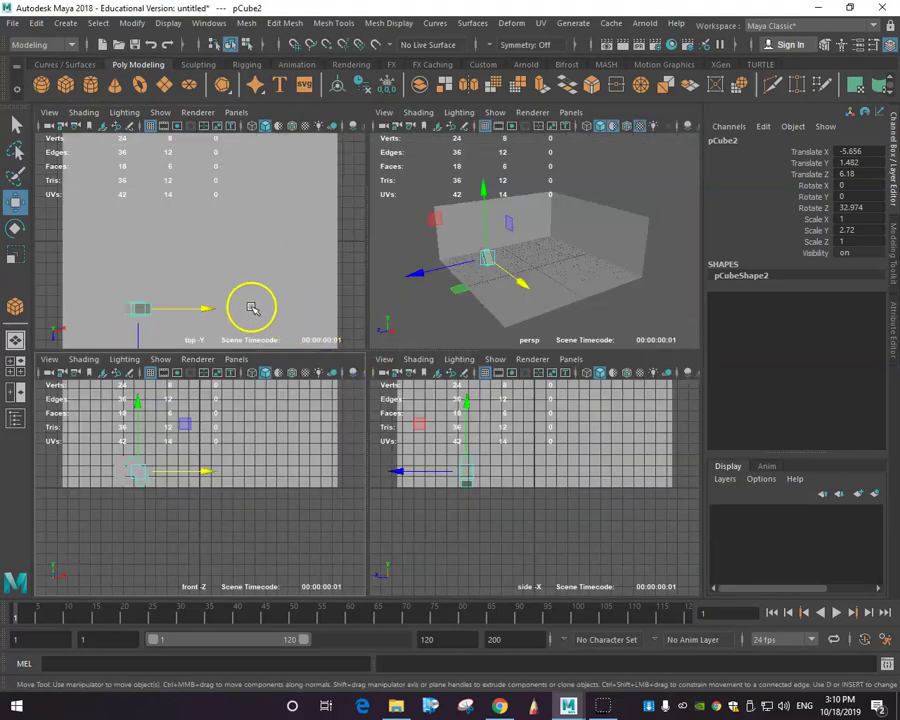
click(251, 307)
key(space)
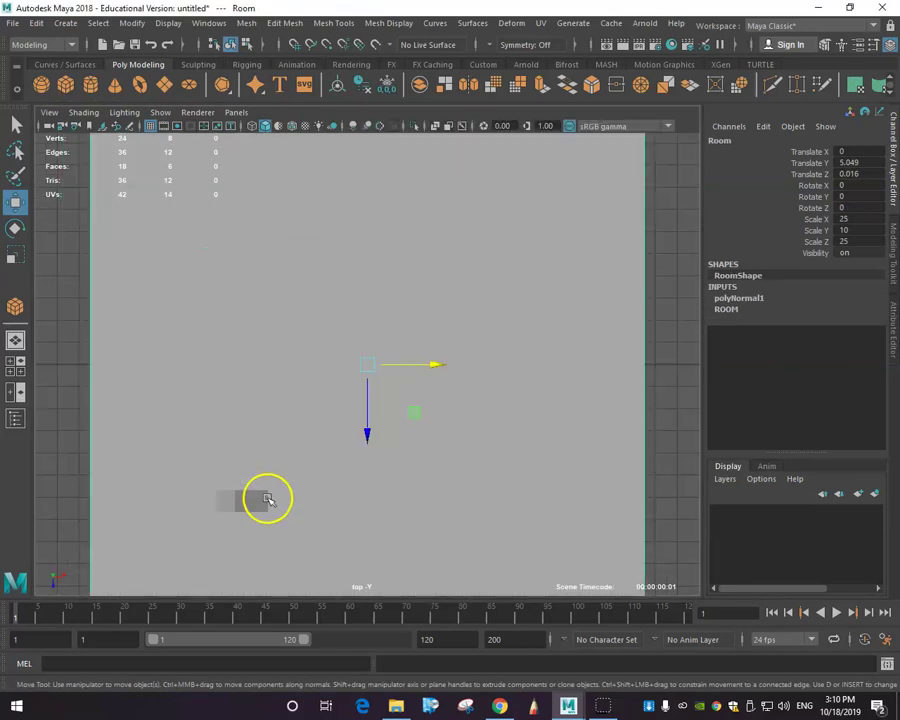
key(space)
key(space)
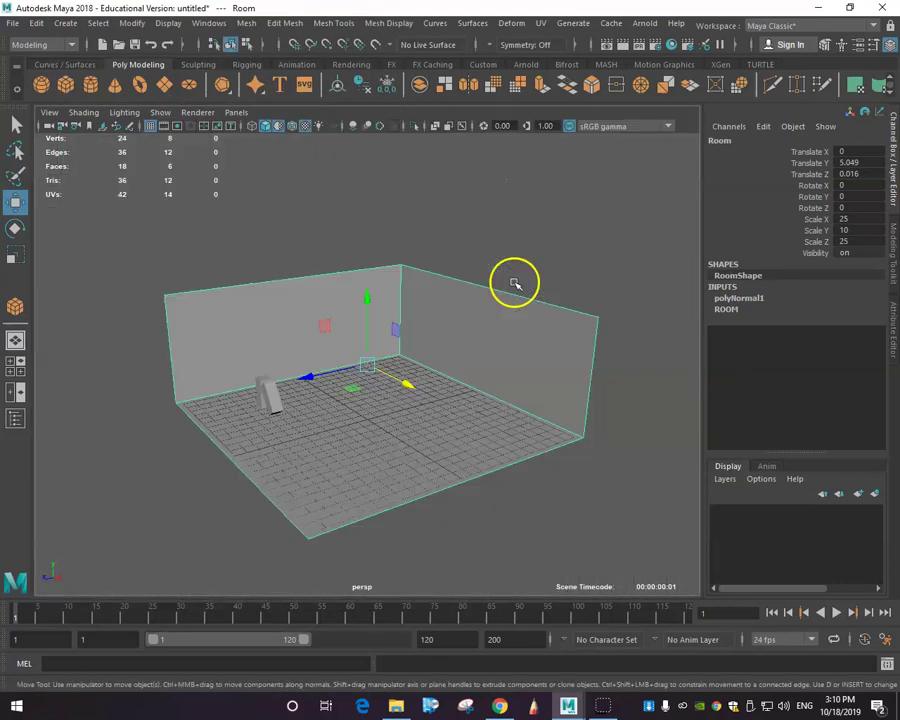
scroll(359, 466, down, 2)
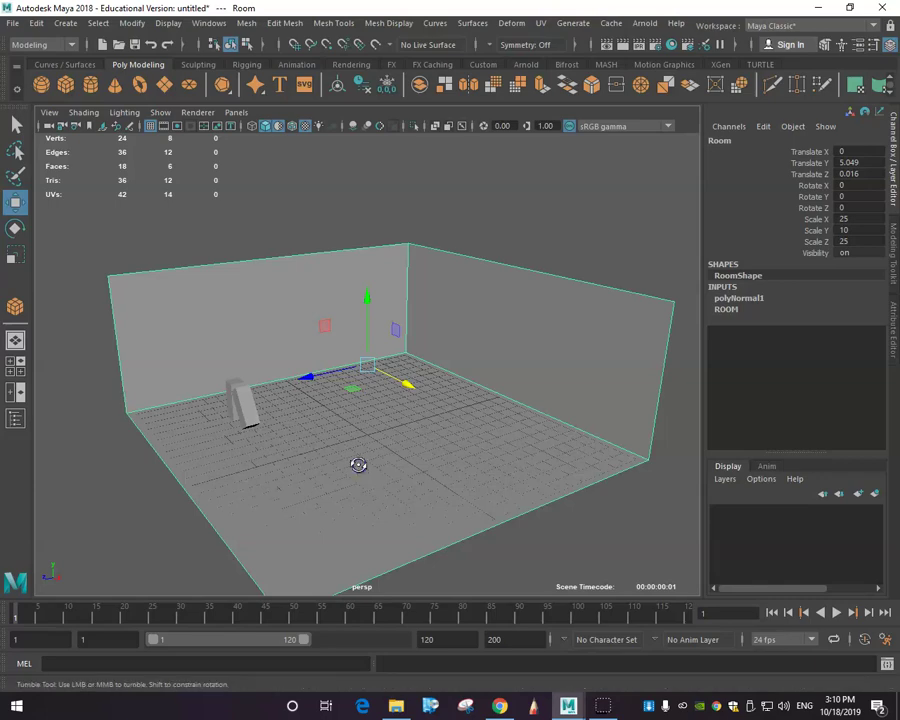
alt+drag(358, 464, 403, 458)
scroll(403, 458, up, 3)
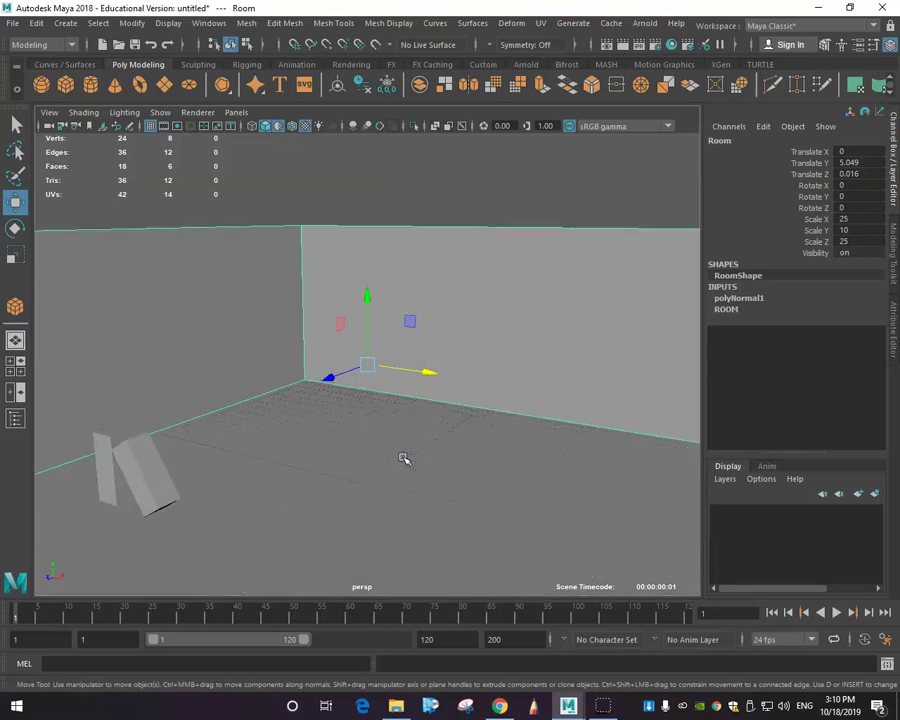
scroll(402, 459, down, 8)
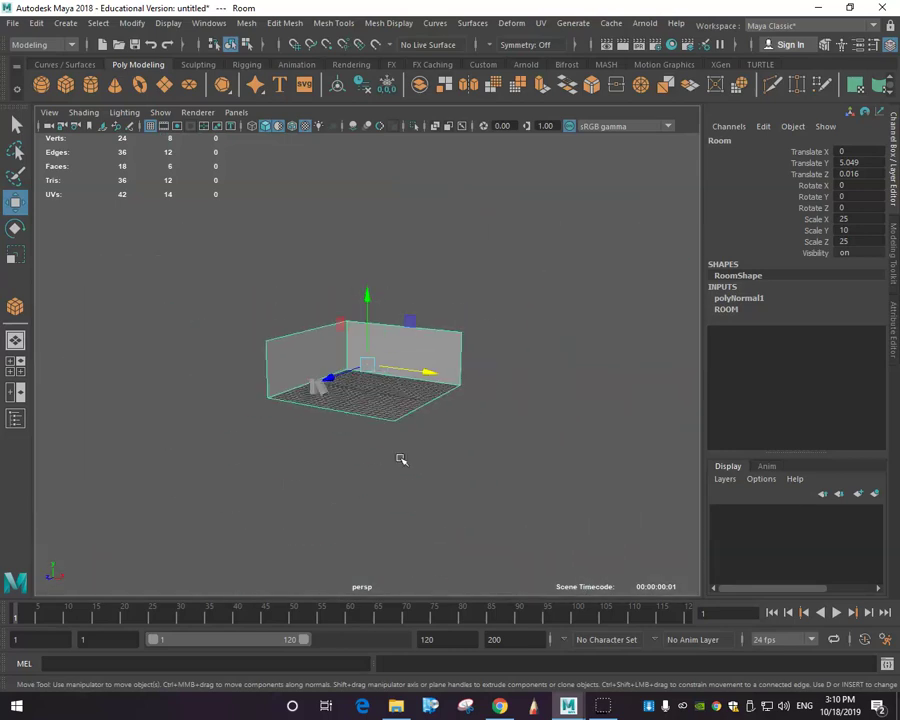
scroll(401, 459, up, 3)
scroll(401, 459, down, 3)
alt+right_drag(401, 459, 430, 535)
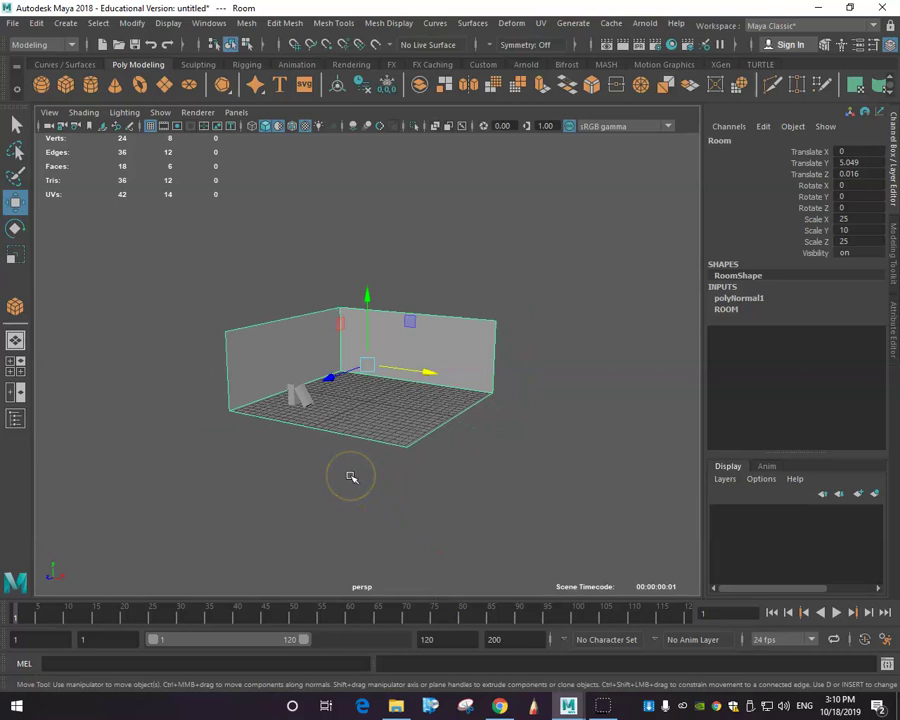
alt+middle_drag(350, 474, 348, 533)
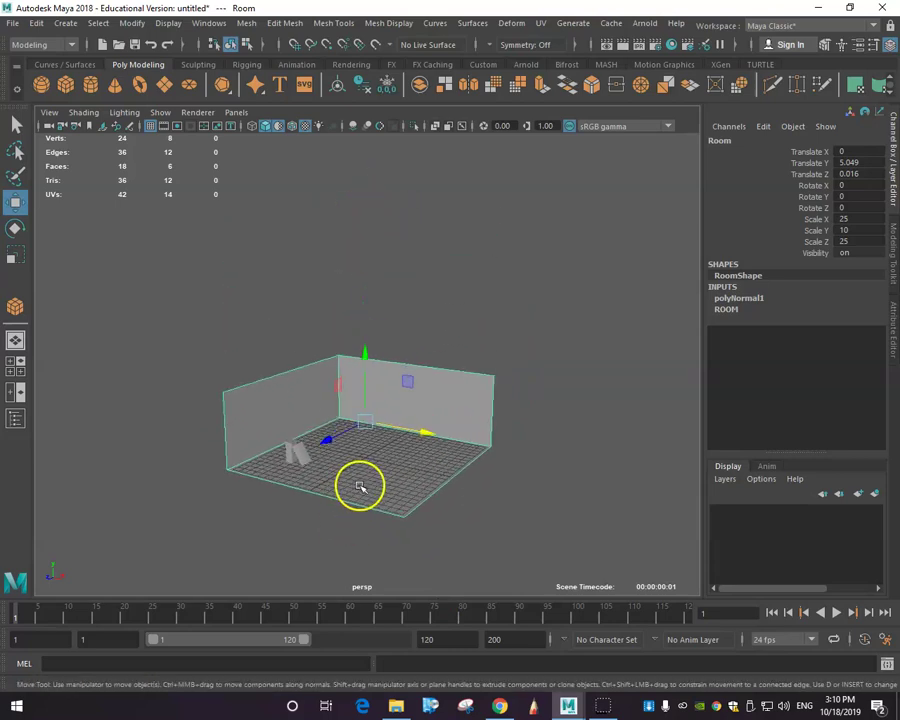
scroll(356, 465, up, 3)
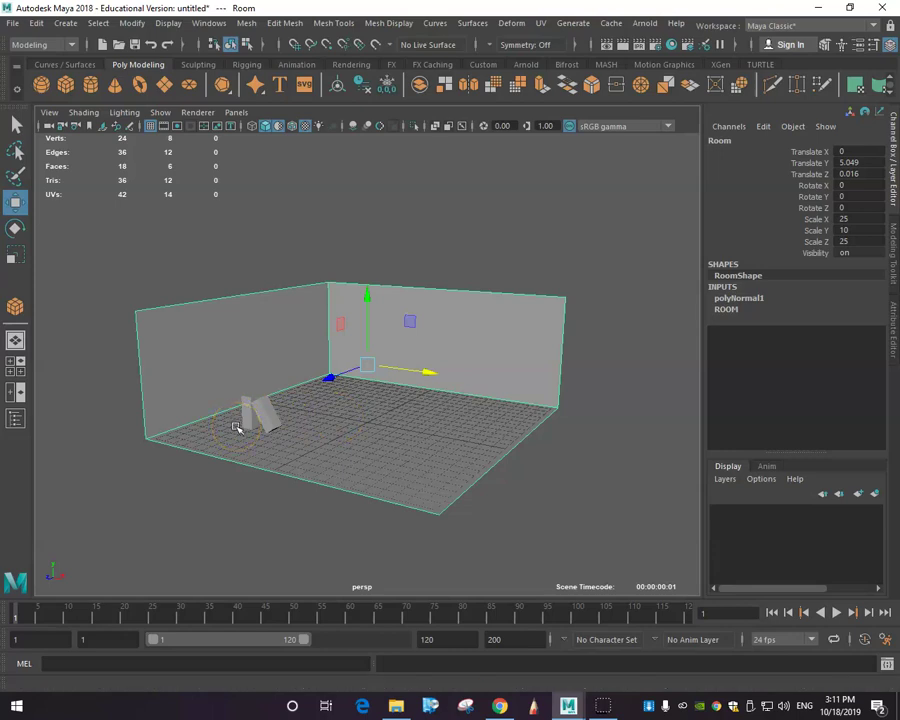
Dolly and tumble into the room toward the cubes, then select the tilted pCube2.
scroll(281, 407, up, 2)
scroll(281, 408, down, 2)
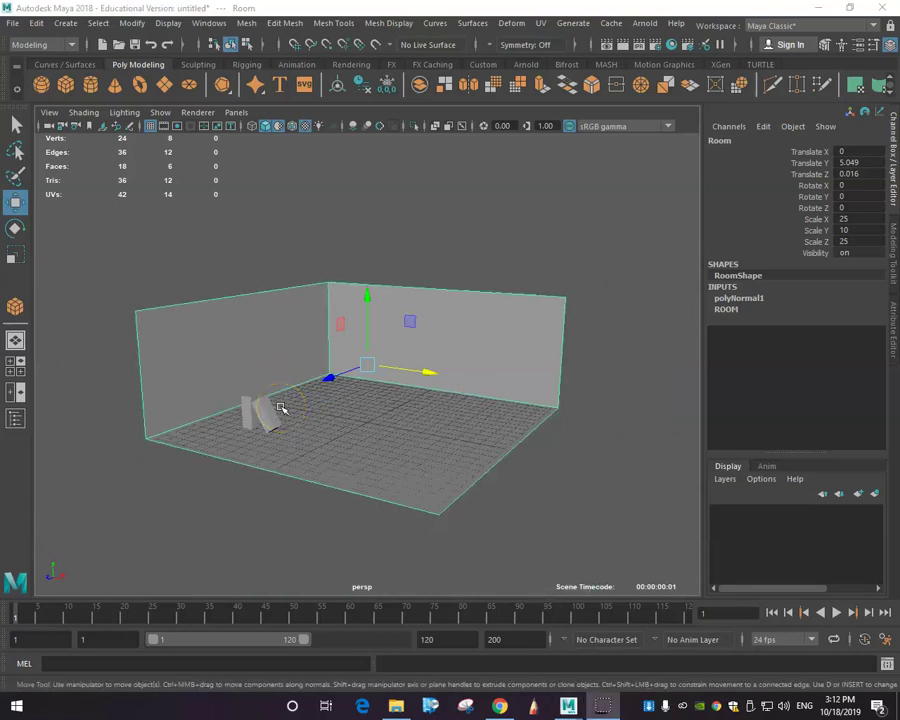
scroll(268, 438, up, 2)
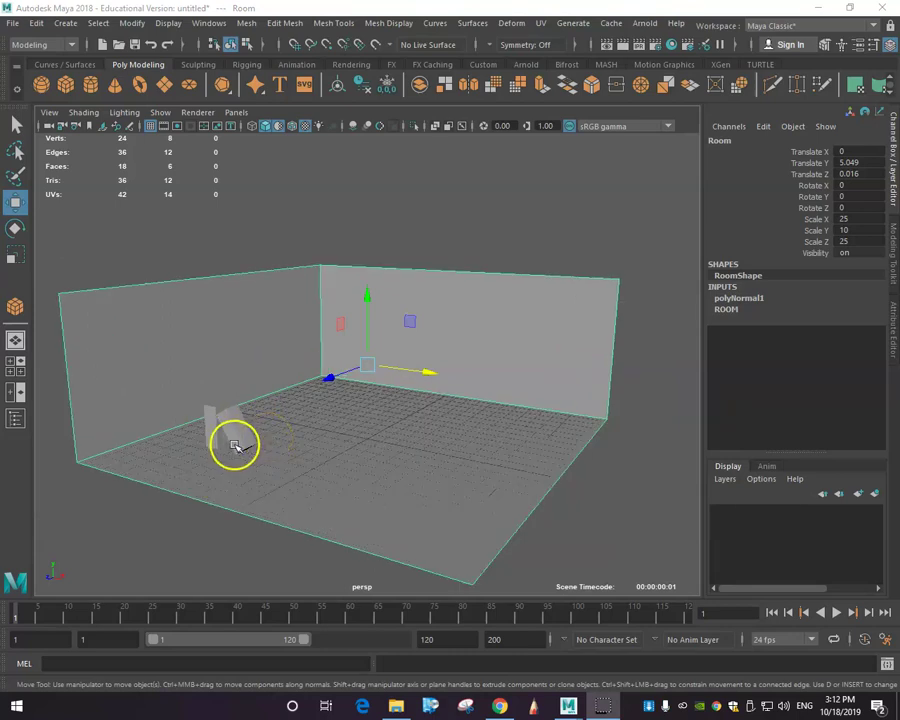
scroll(193, 486, down, 2)
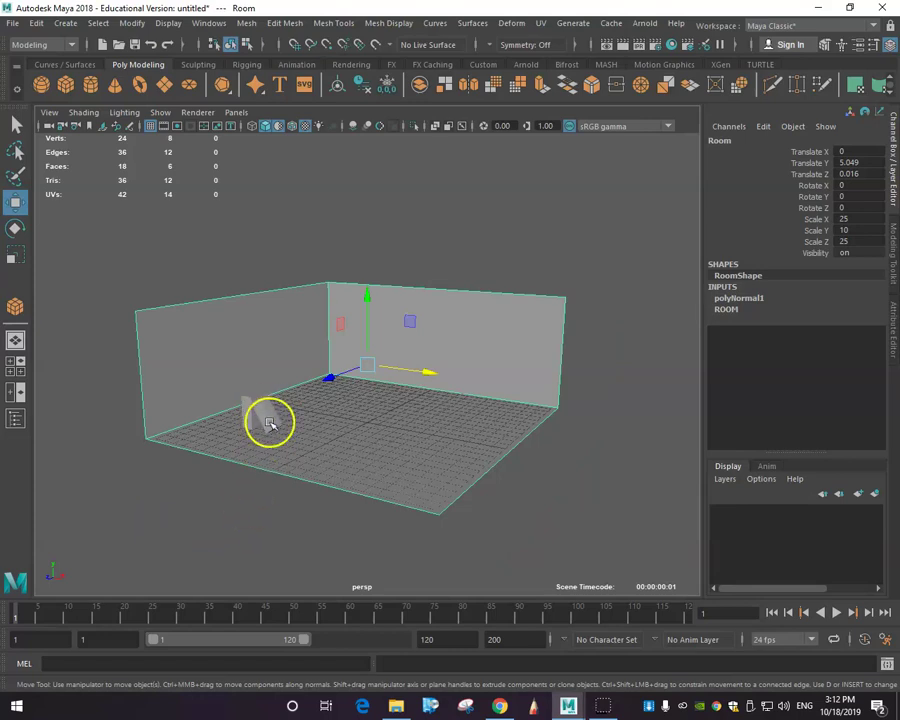
scroll(303, 469, up, 5)
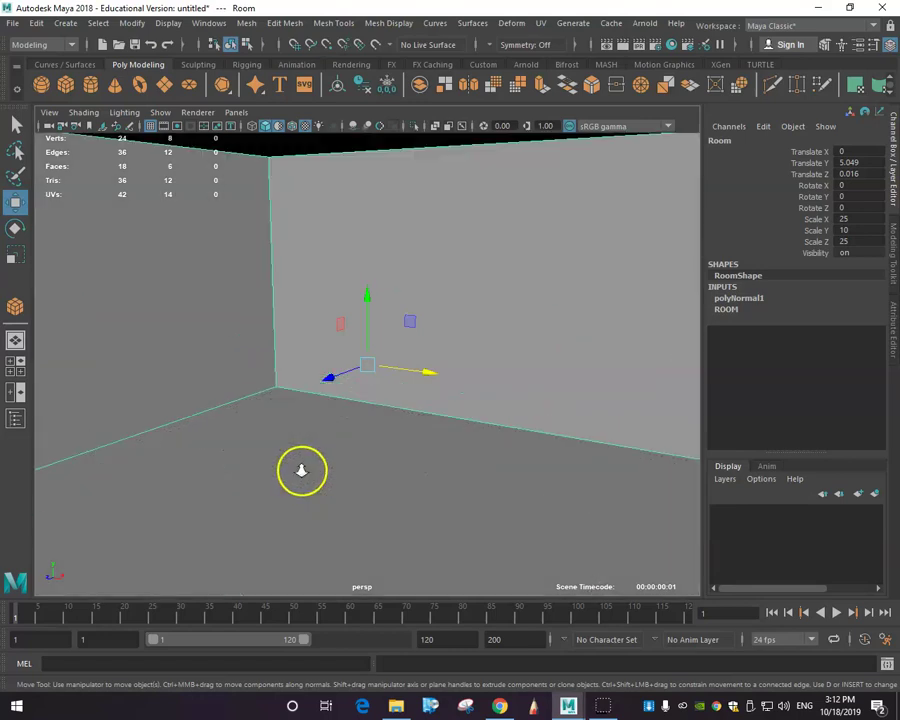
alt+drag(301, 468, 247, 500)
click(247, 500)
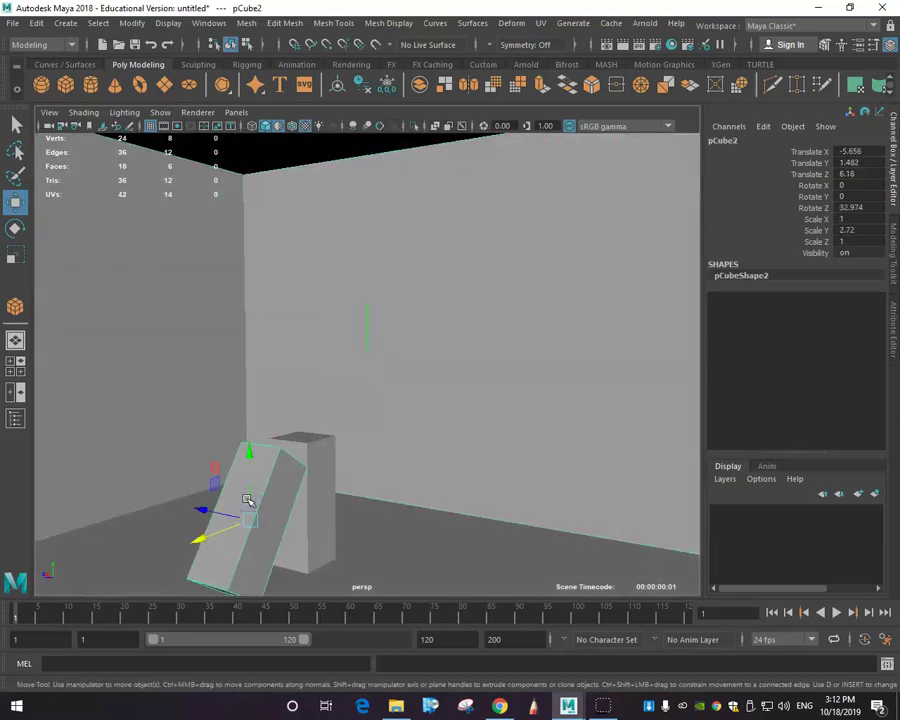
click(287, 483)
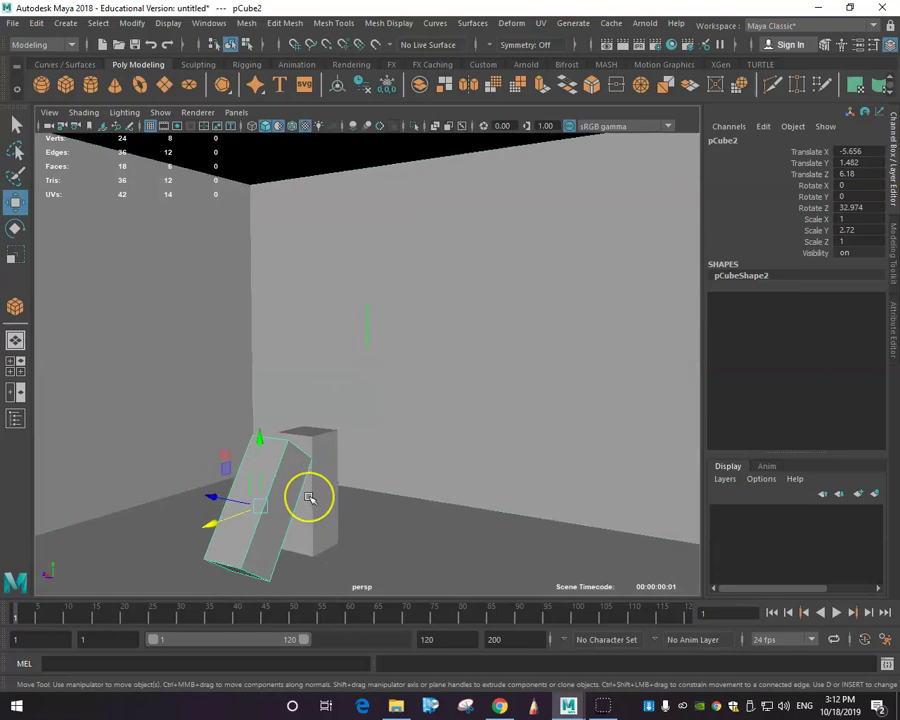
scroll(310, 498, down, 1)
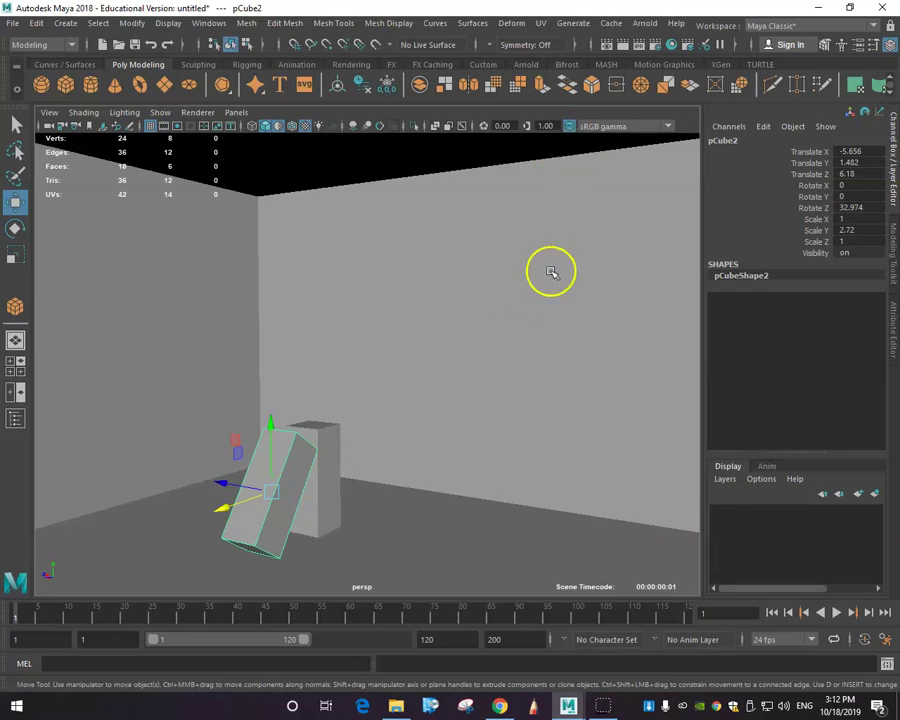
click(571, 129)
alt+right_drag(340, 270, 484, 386)
alt+drag(484, 386, 420, 392)
scroll(457, 400, down, 8)
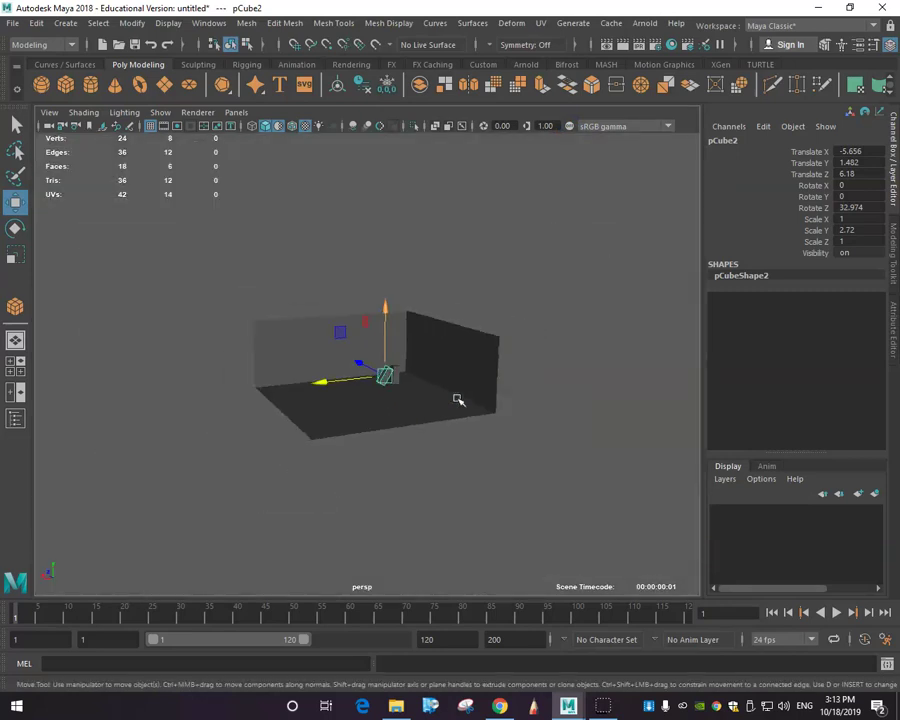
click(384, 378)
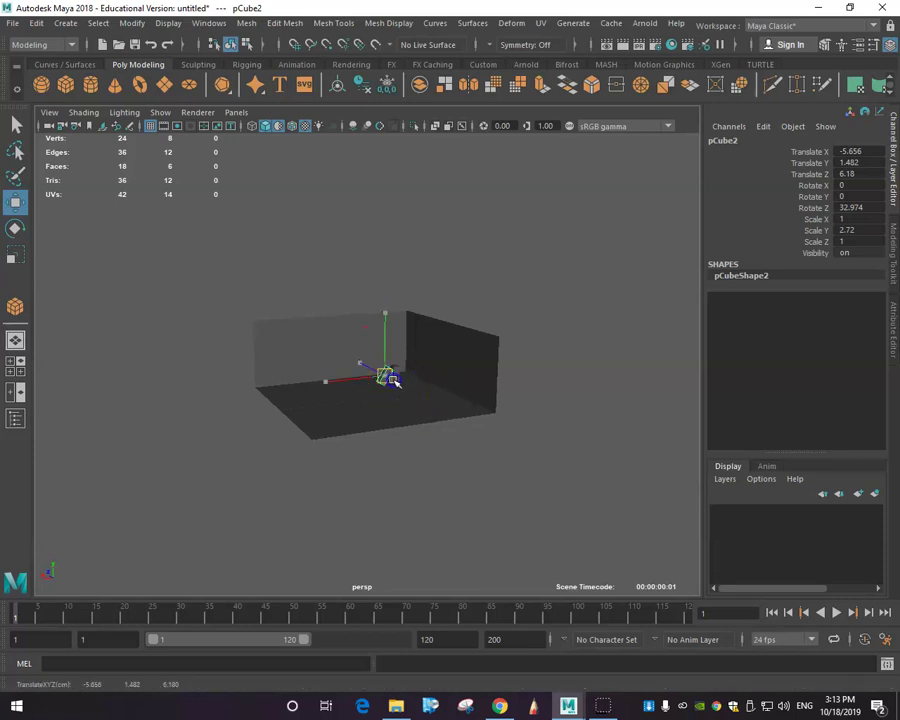
click(406, 395)
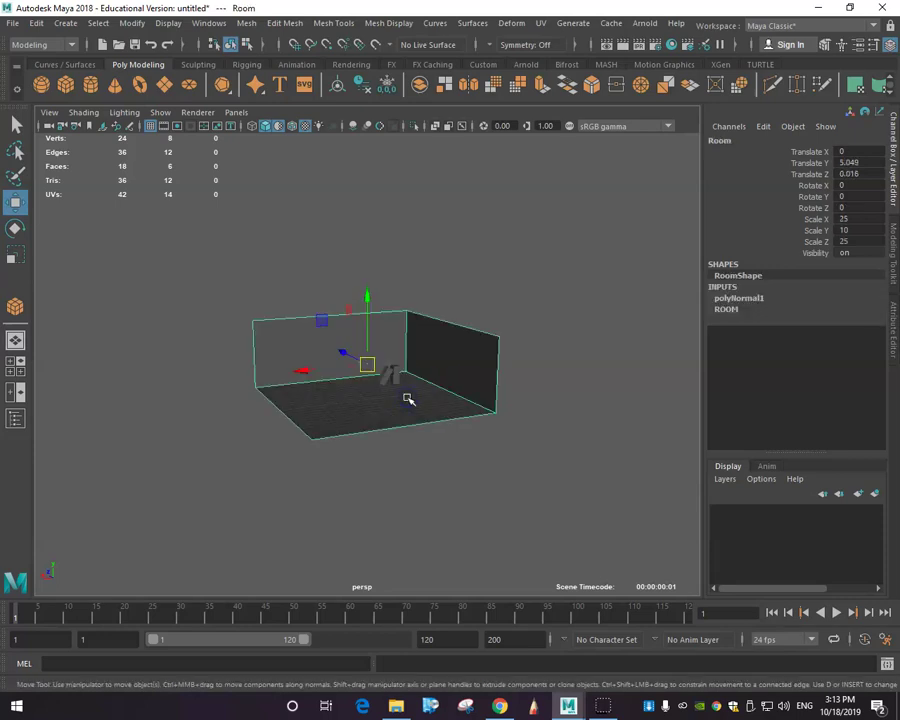
scroll(408, 399, up, 6)
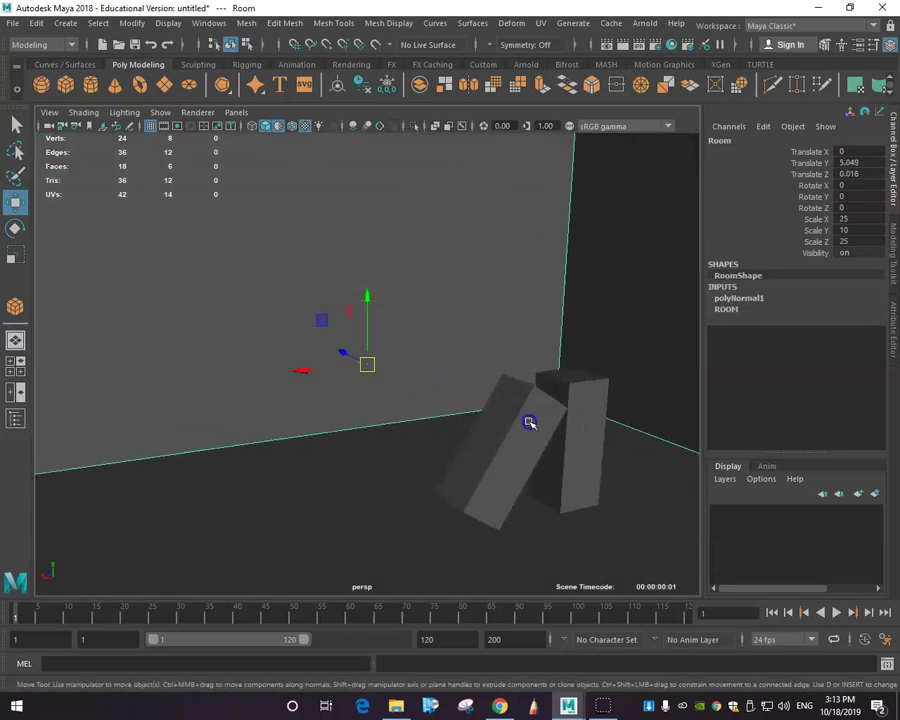
click(530, 428)
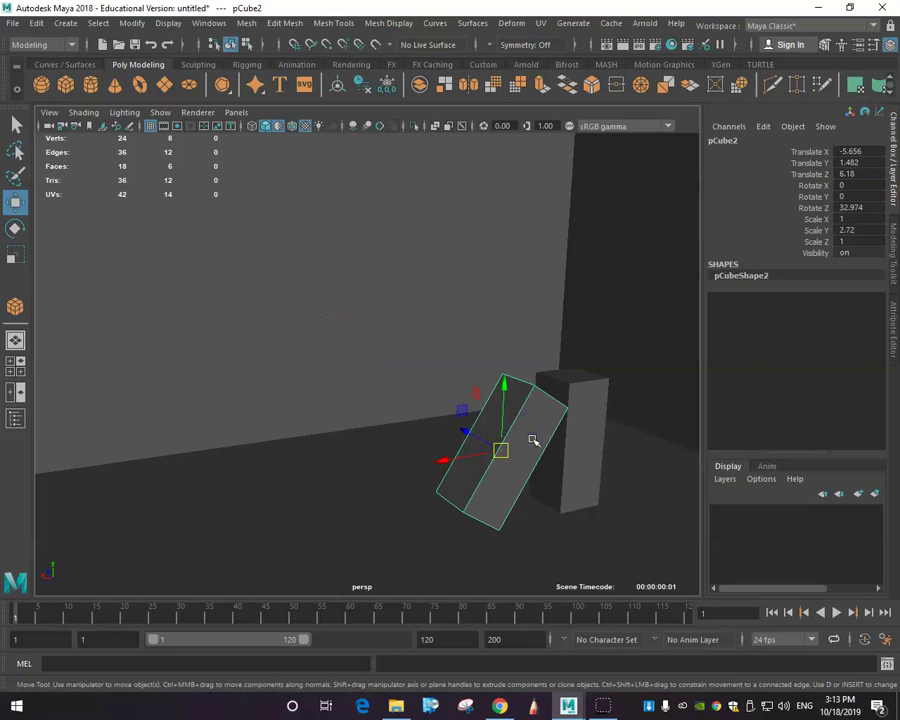
scroll(458, 390, down, 5)
drag(405, 382, 556, 408)
click(436, 405)
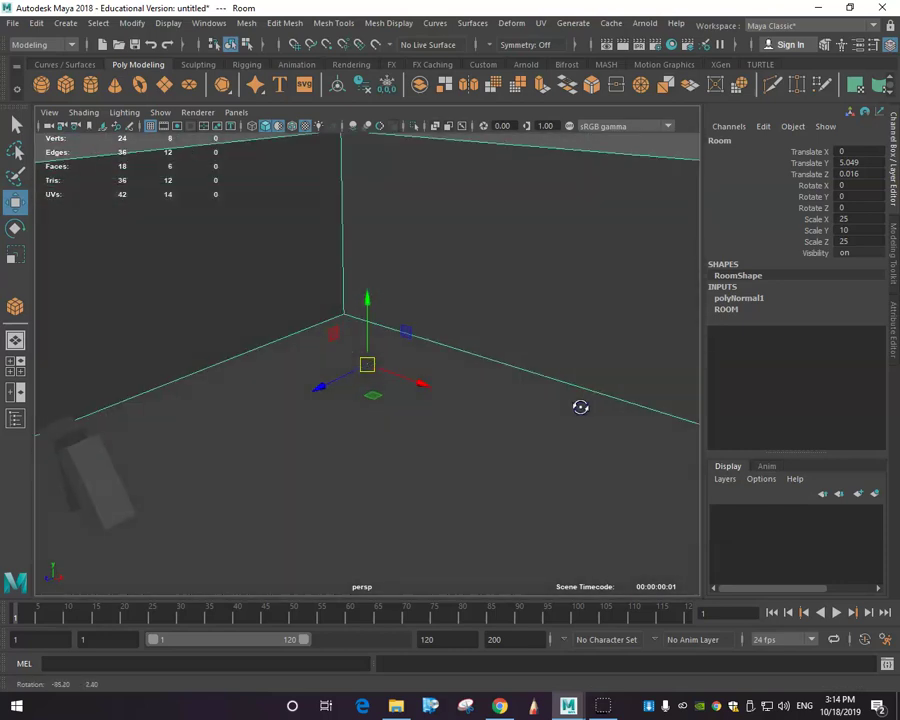
scroll(552, 408, down, 5)
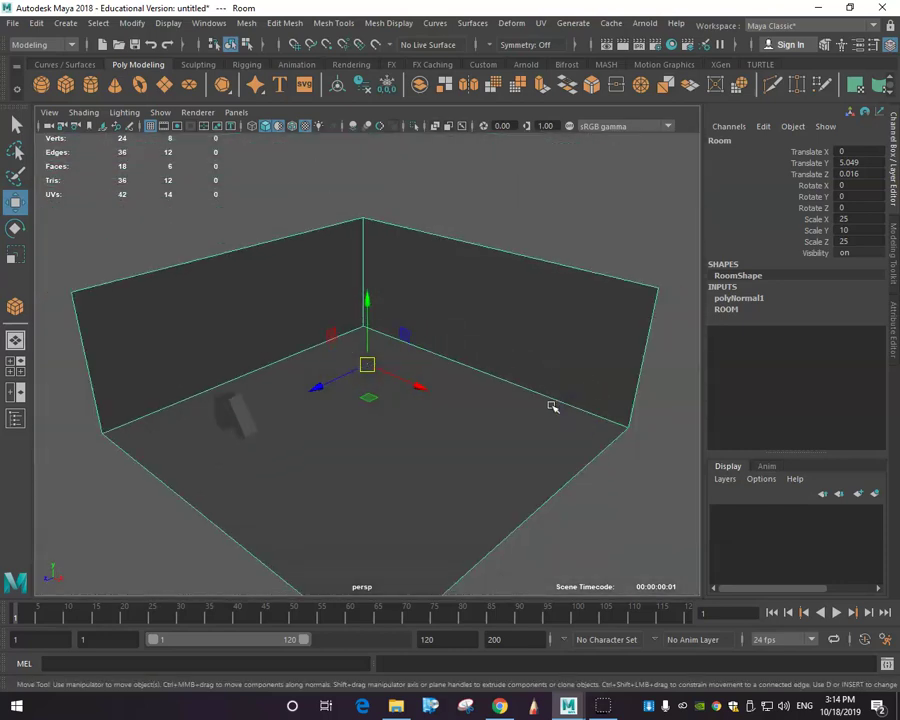
click(233, 416)
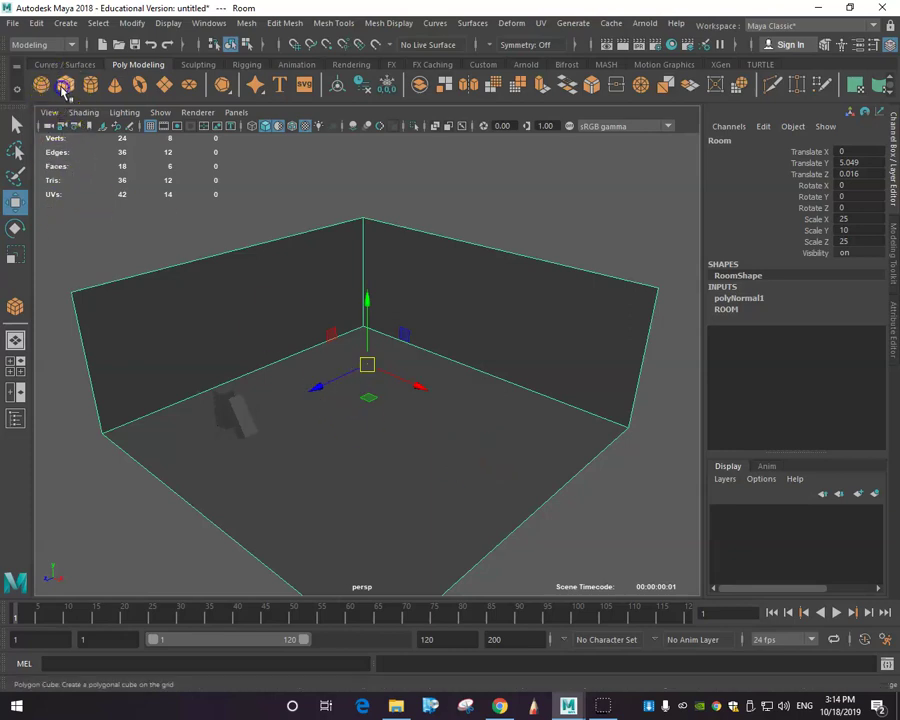
Create a new polygon cube, pCube3, on the room floor and lift it up.
click(65, 86)
drag(351, 447, 353, 446)
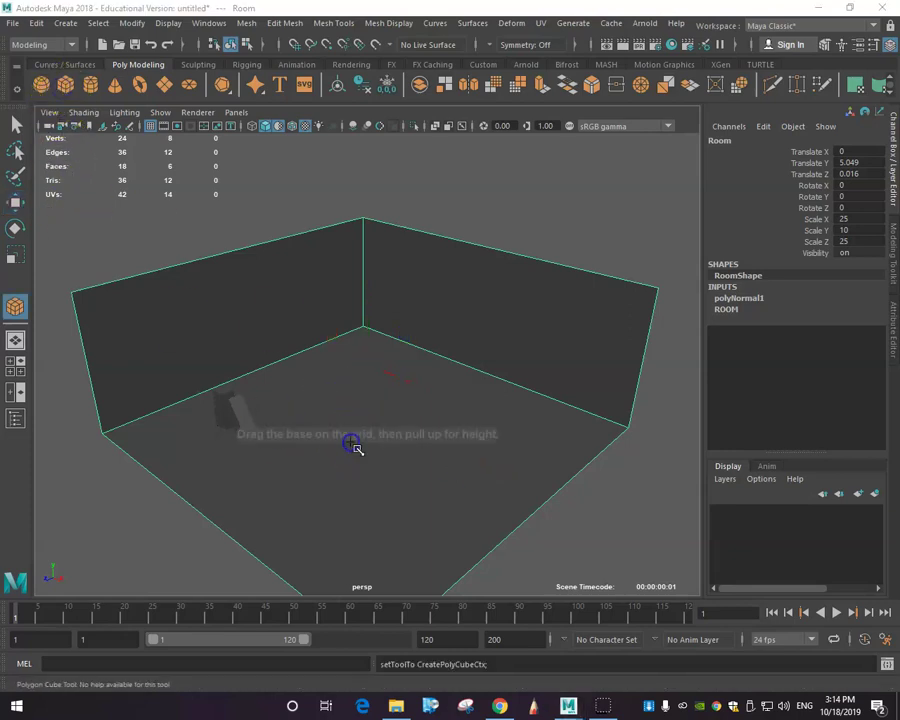
click(364, 430)
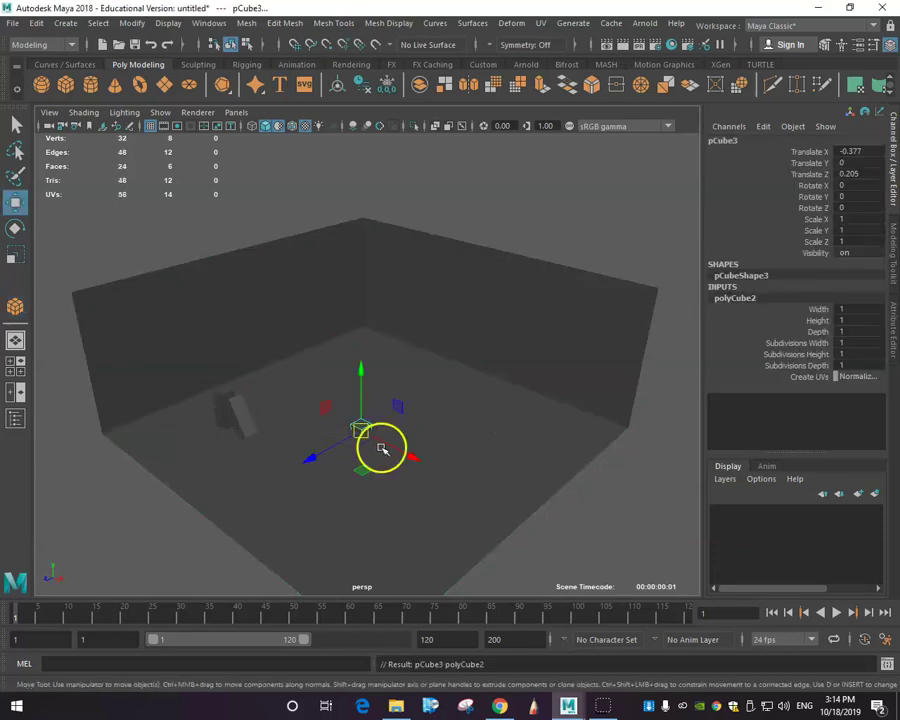
drag(366, 398, 365, 362)
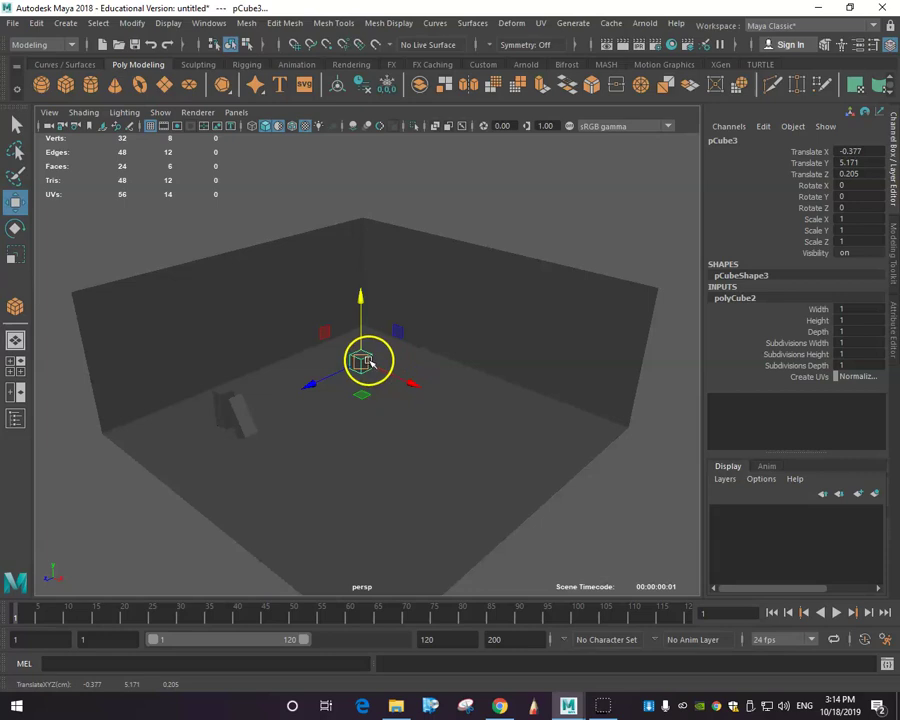
Scale the new cube into a tall, deep pillar.
key(r)
middle_drag(361, 354, 376, 24)
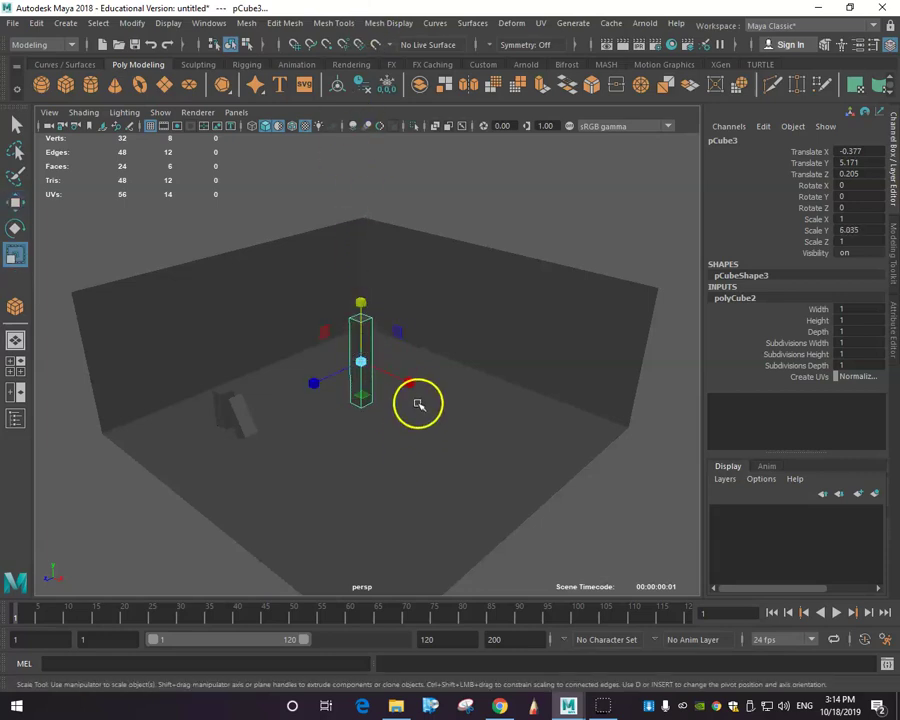
drag(410, 386, 249, 412)
click(365, 308)
drag(365, 308, 355, 265)
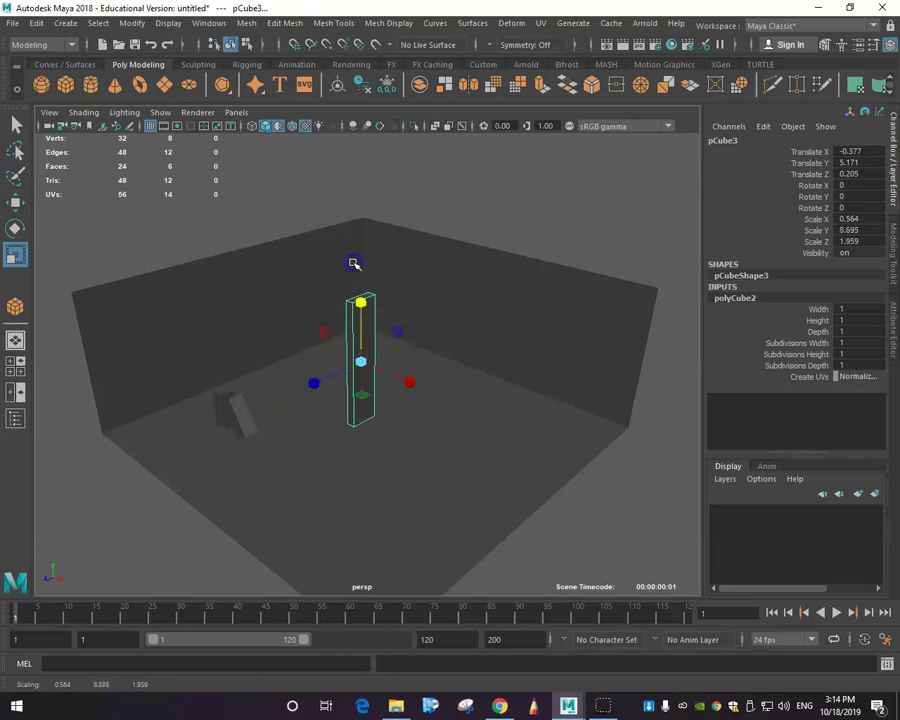
click(365, 318)
drag(366, 319, 370, 326)
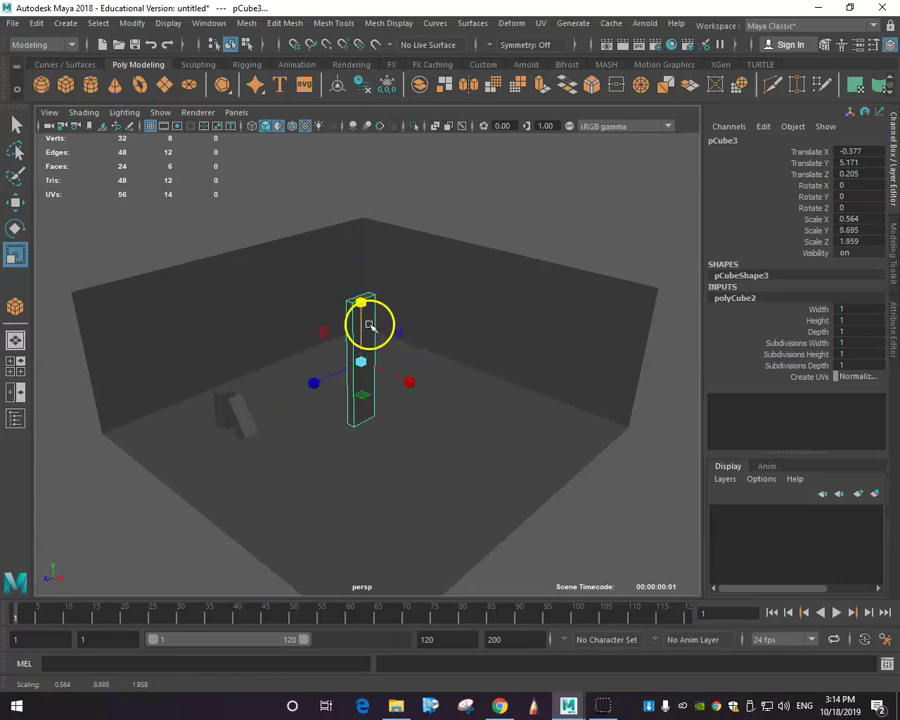
scroll(370, 328, down, 3)
click(365, 345)
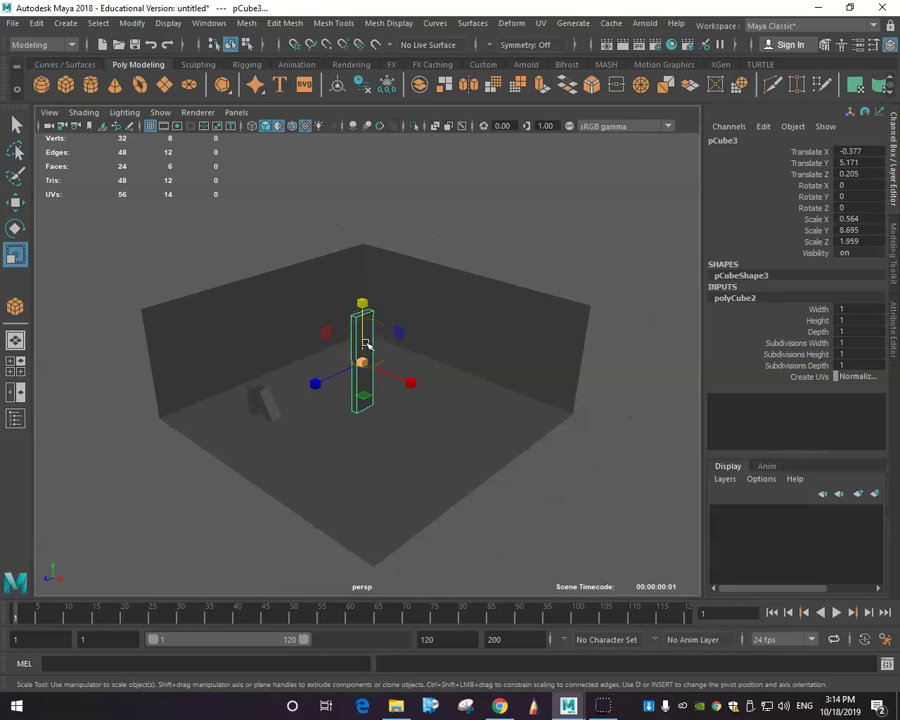
Lower the pillar slightly and push it back against the room's back wall.
key(w)
drag(361, 316, 363, 323)
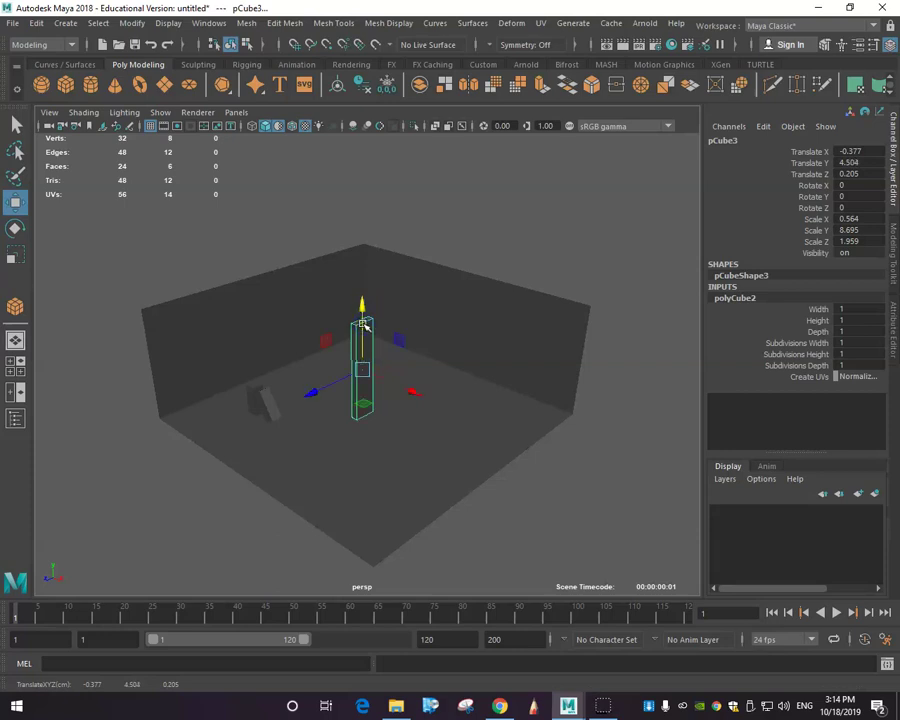
drag(341, 377, 425, 340)
Fine-tune the pillar to scale 0.564, 9.652, 1.959 at Y 4.859, checking four views.
click(456, 315)
key(e)
key(r)
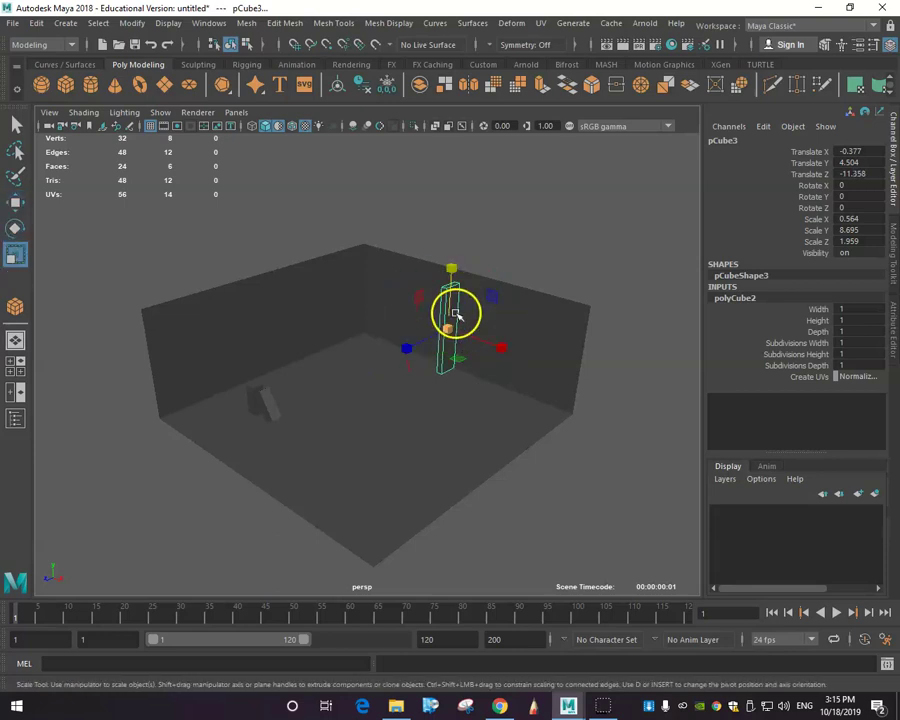
drag(451, 270, 452, 265)
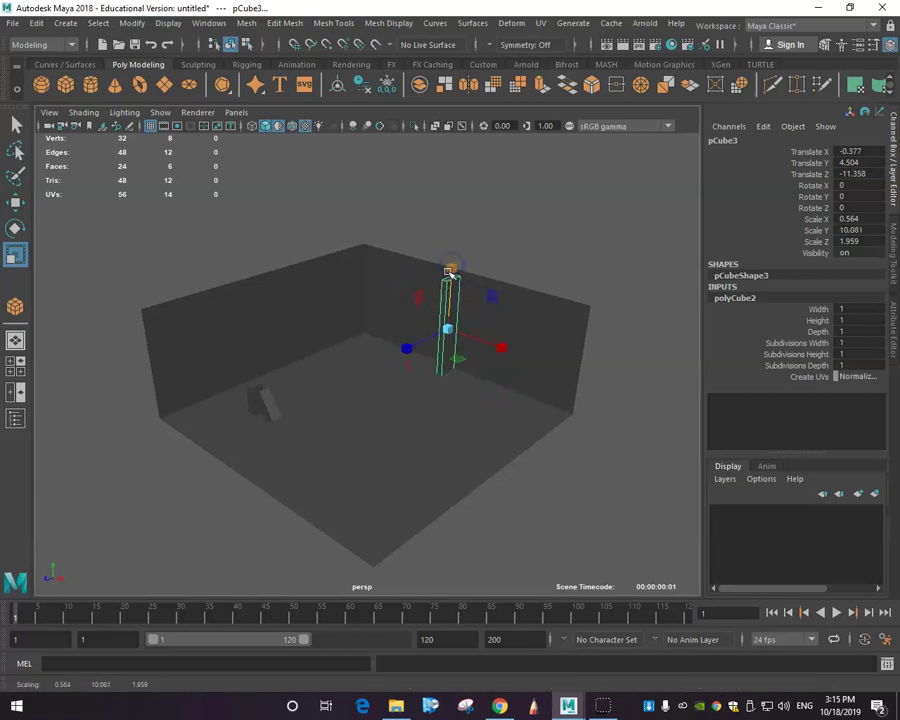
key(w)
click(449, 314)
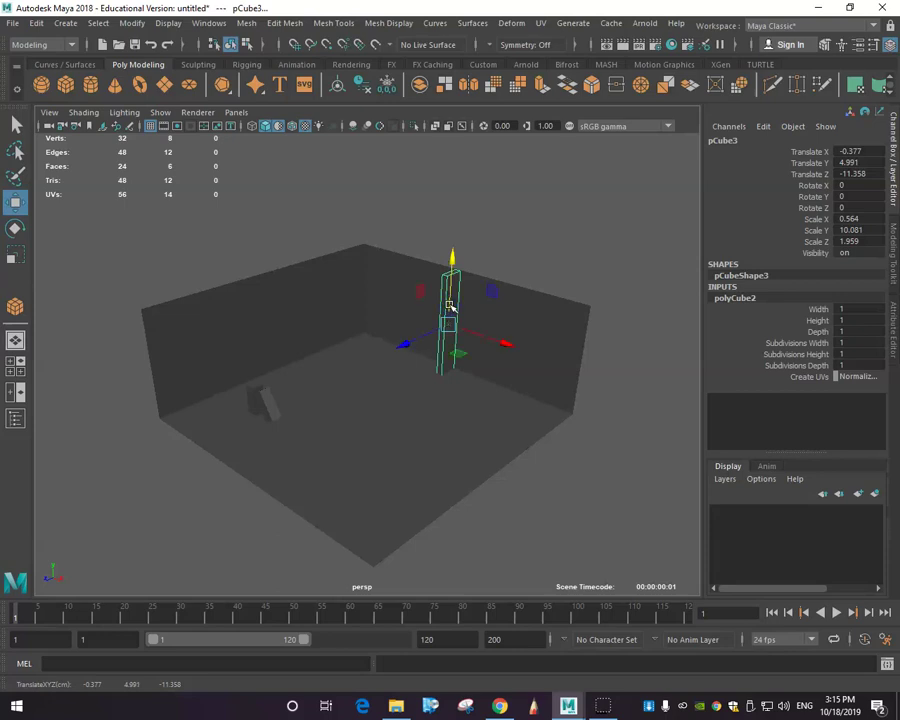
key(r)
drag(450, 303, 450, 304)
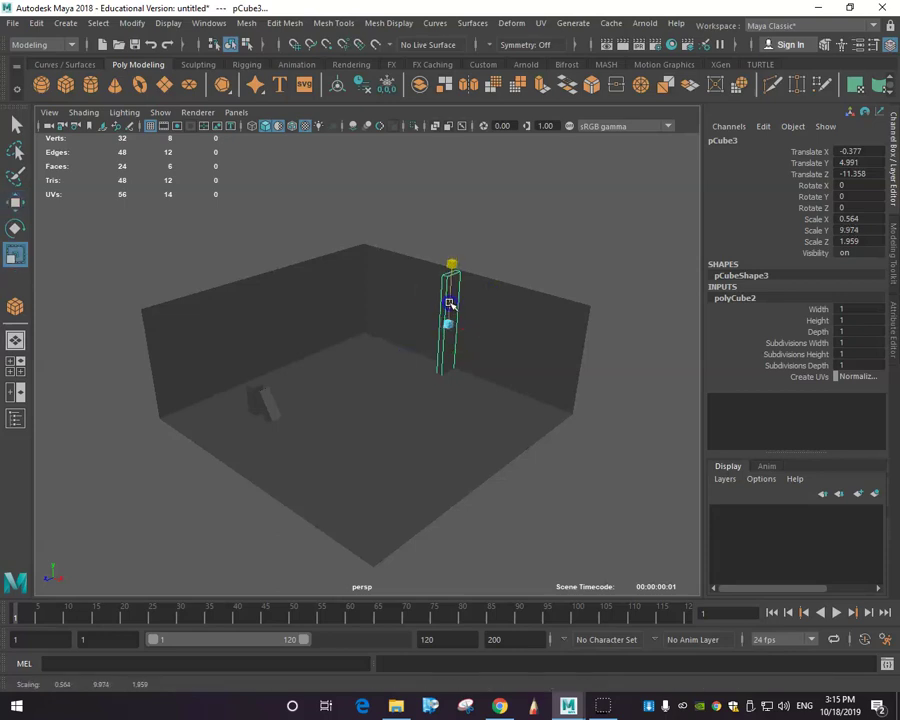
key(w)
drag(450, 305, 450, 306)
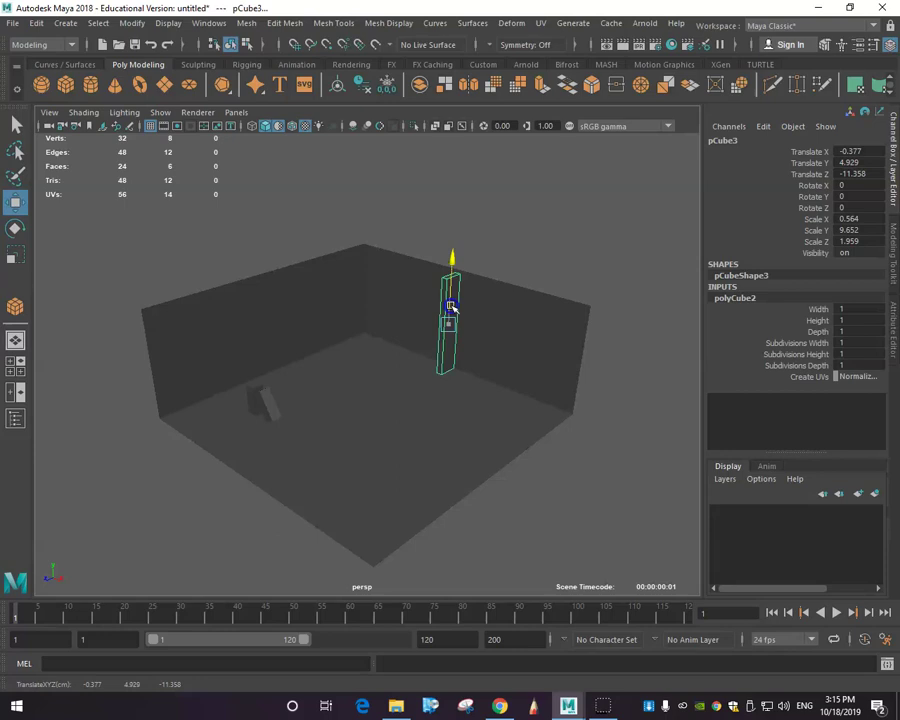
key(space)
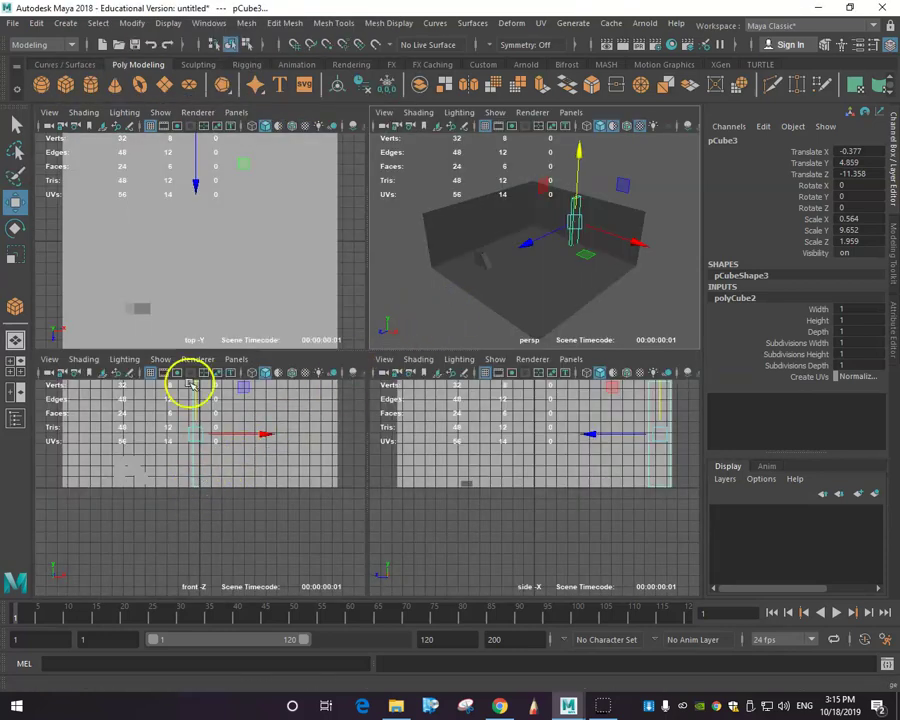
key(space)
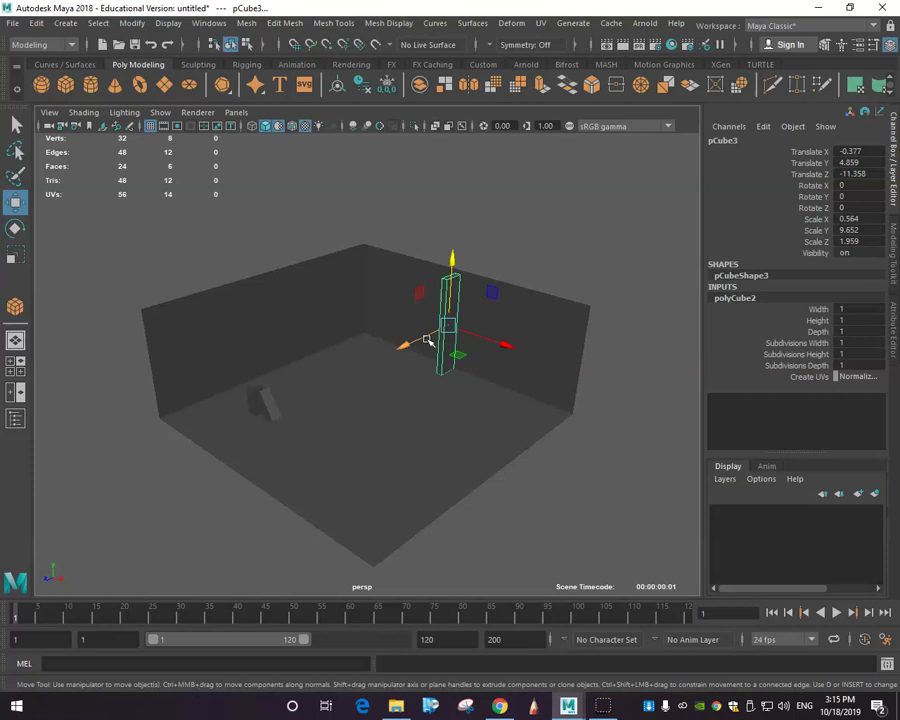
Rename the first leaning cube's shape node to box1 in the Channel Box.
key(space)
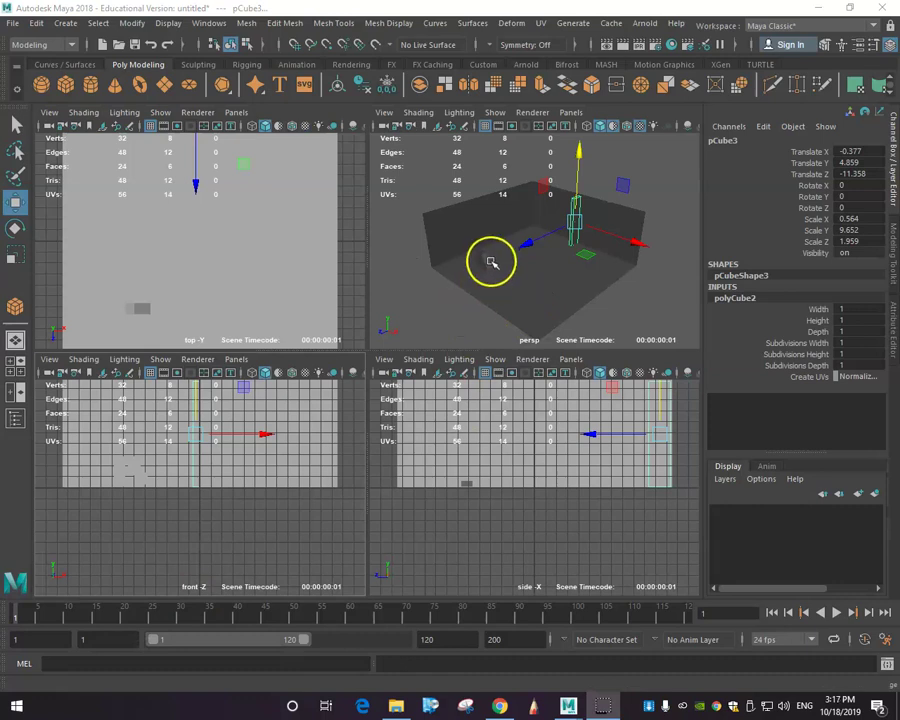
click(488, 268)
alt+drag(482, 277, 327, 227)
click(437, 211)
double_click(779, 276)
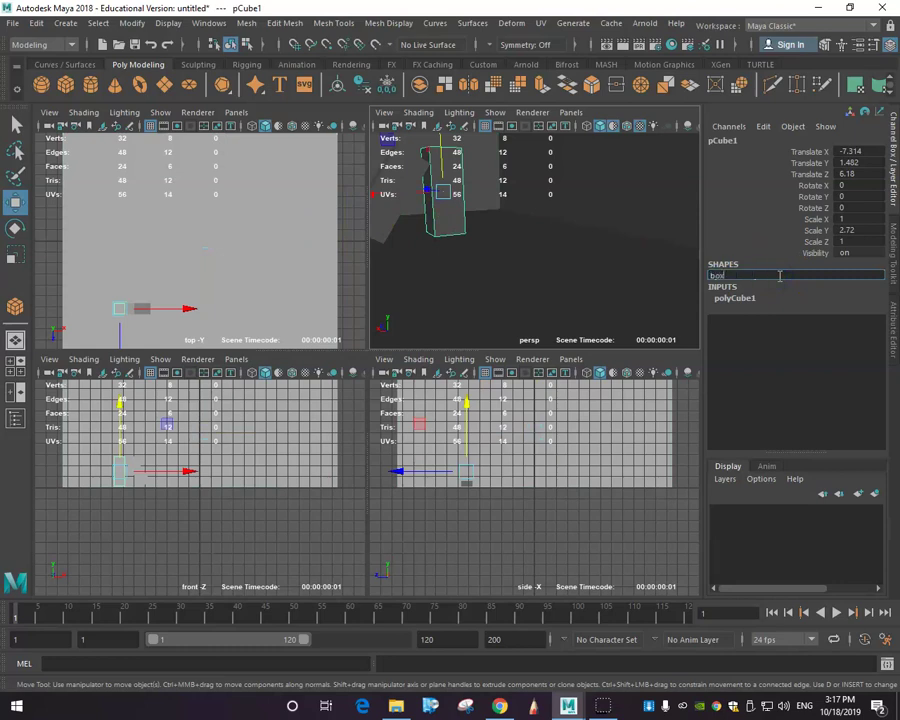
text(box1)
Rename the second leaning cube pCube2's shape node to box2.
click(386, 217)
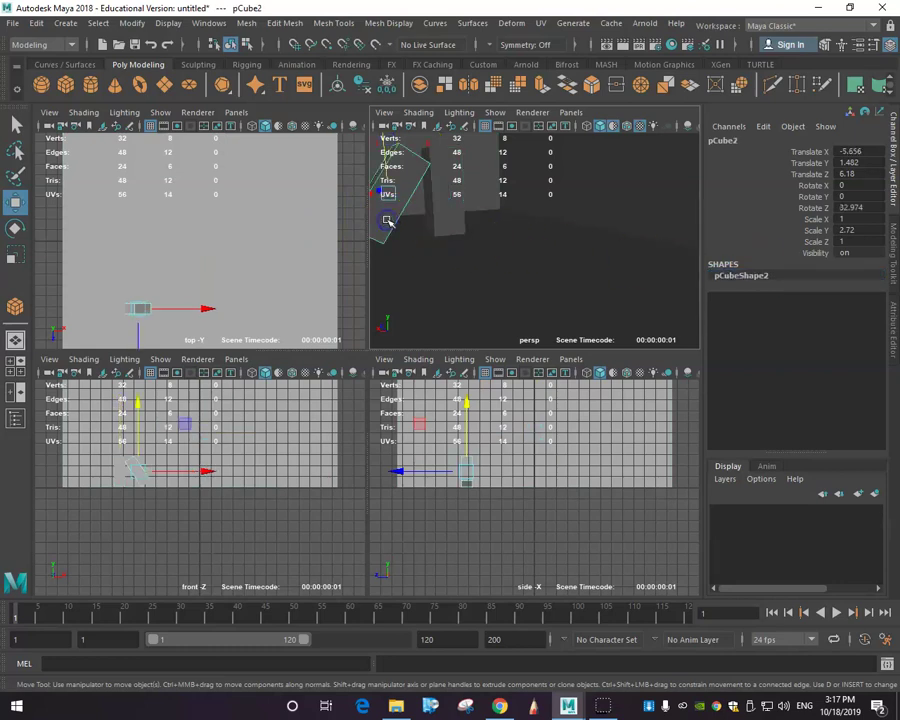
double_click(745, 276)
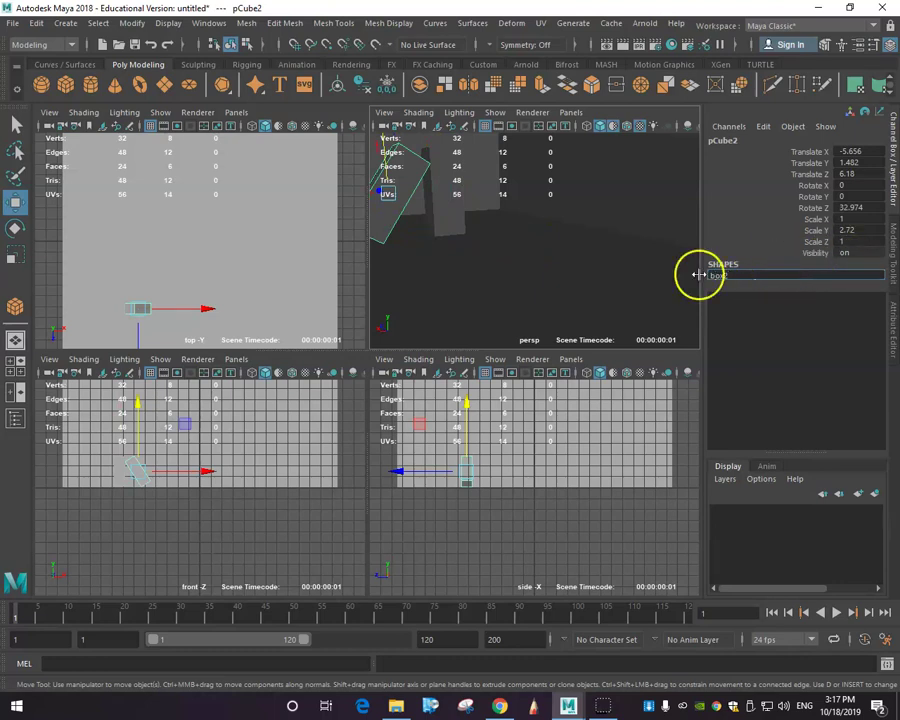
alt+drag(690, 275, 432, 266)
Bring the pillar into view, select it and start renaming its shape pillar1.
key(space)
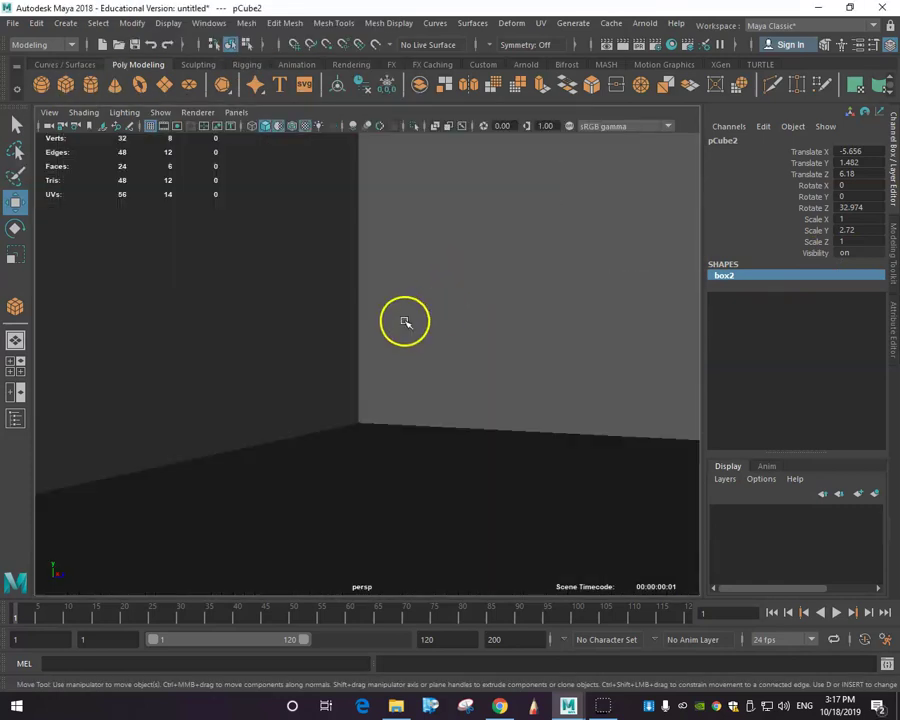
alt+drag(321, 358, 380, 348)
click(380, 348)
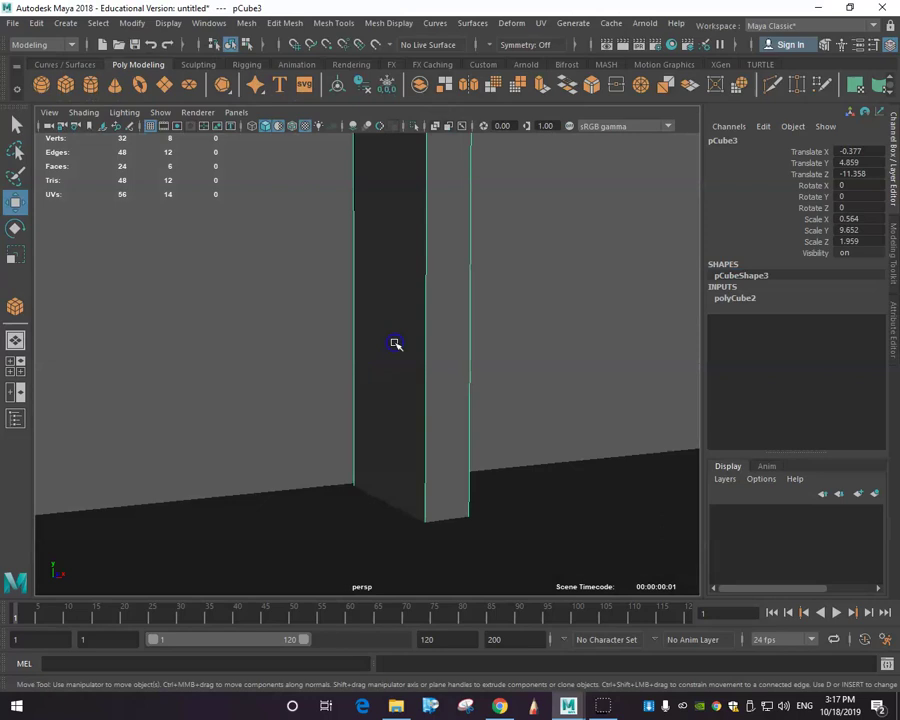
double_click(763, 275)
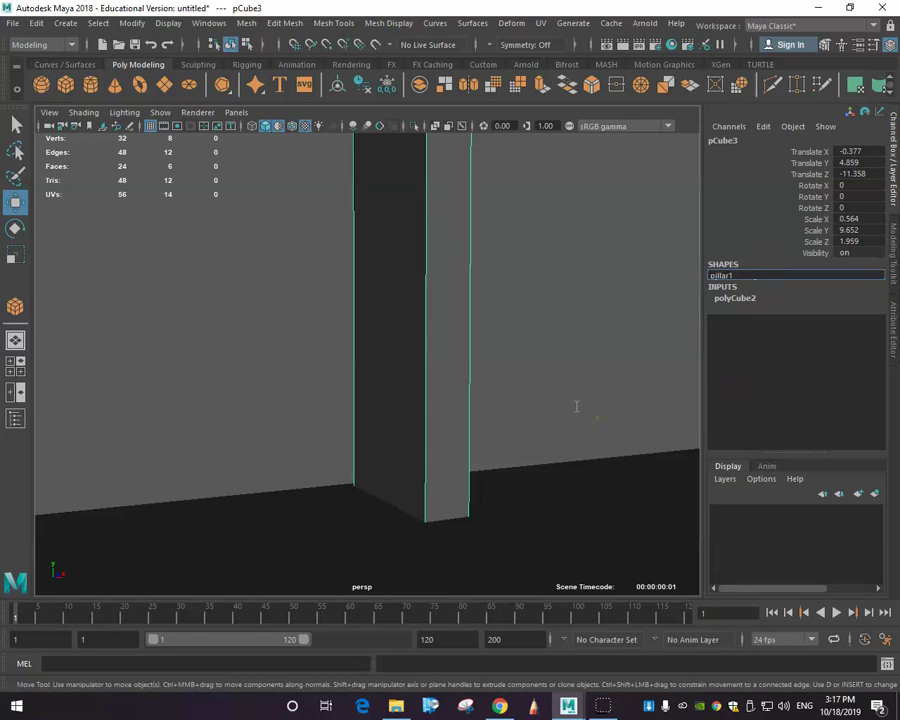
Frame the pillar and show the Modeling Toolkit instead of the Channel Box, in face selection.
key(f)
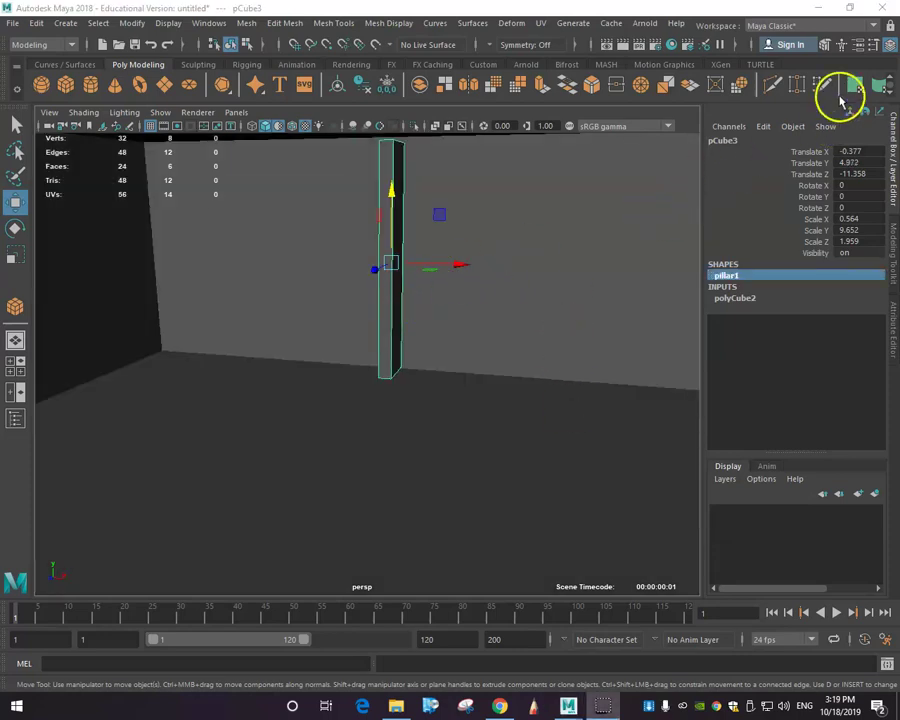
click(826, 46)
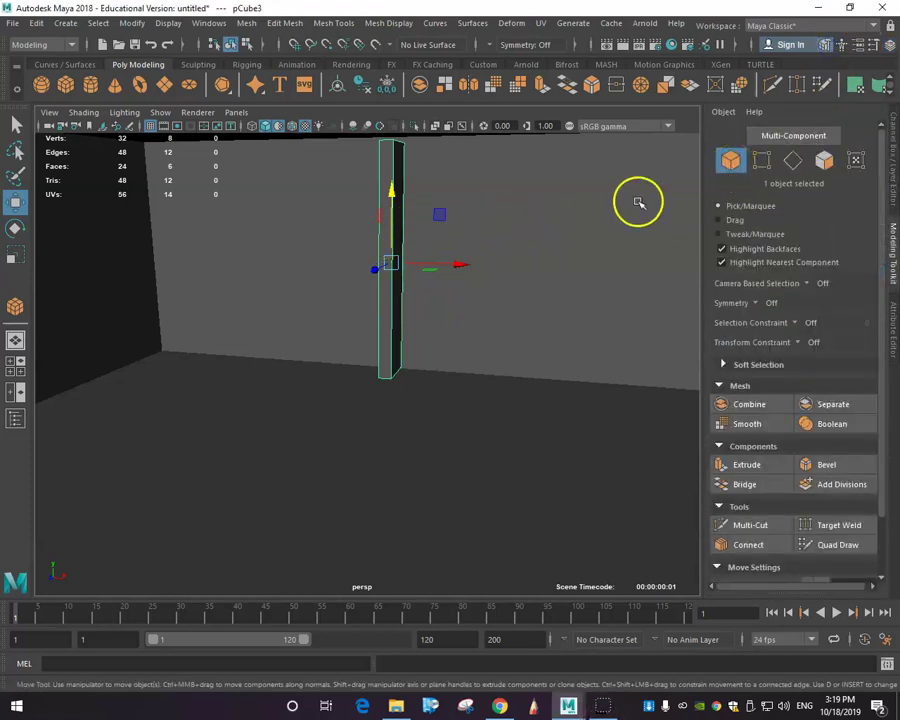
click(792, 165)
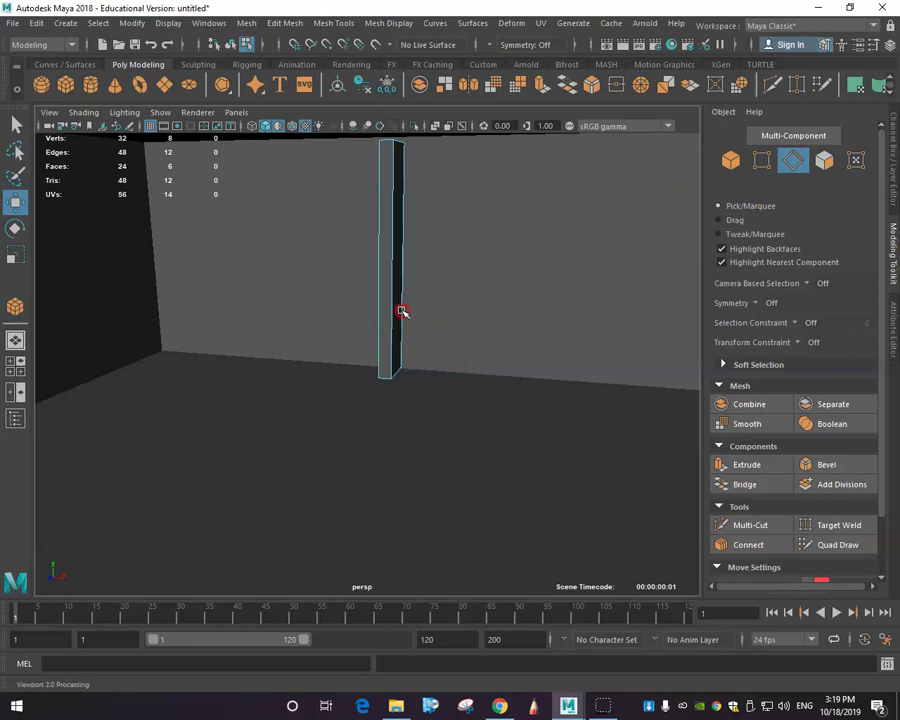
Switch between vertex, edge and face modes via the marking menu and pick a pillar face.
key(space)
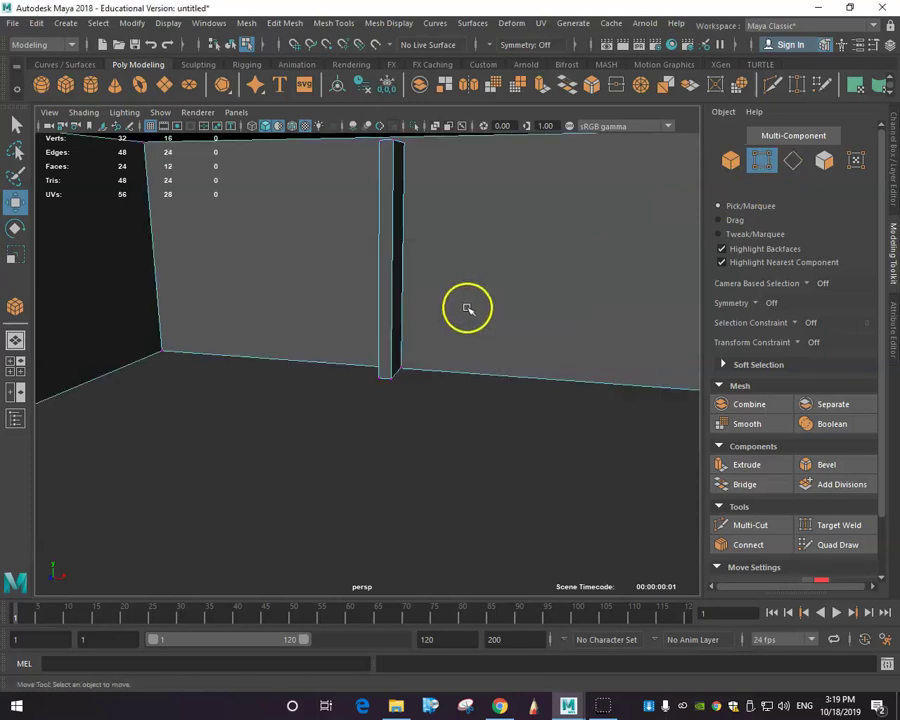
click(398, 302)
key(space)
right_click(461, 321)
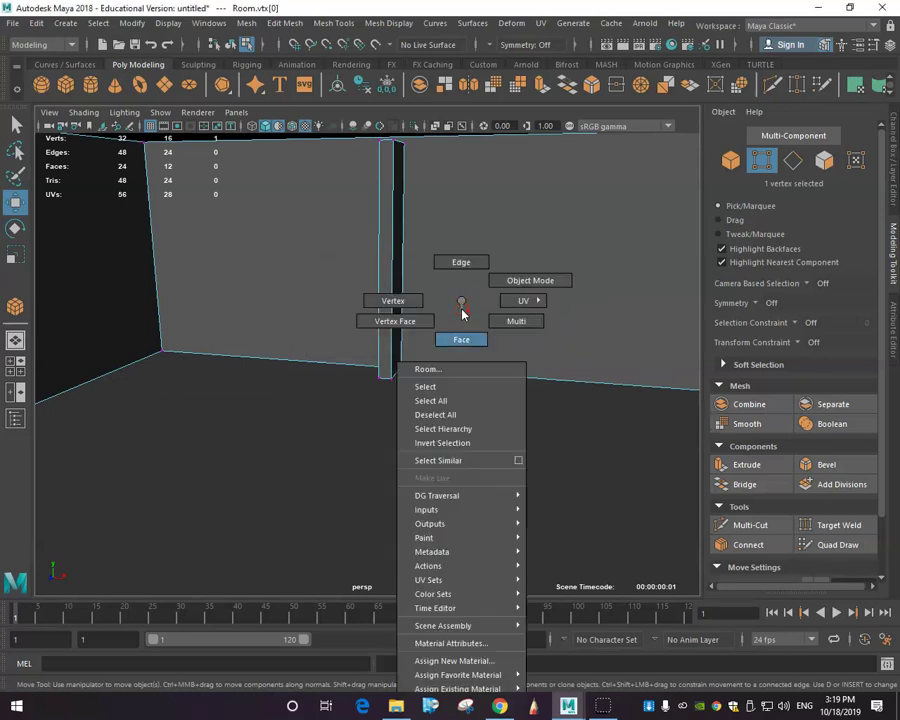
right_drag(461, 313, 460, 270)
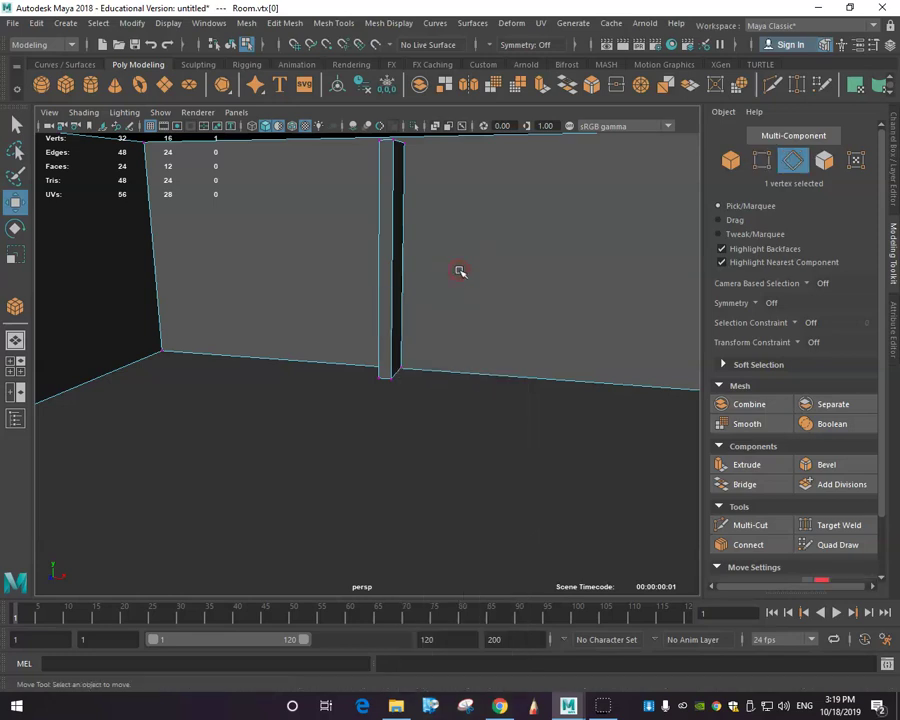
right_drag(553, 243, 547, 259)
click(546, 262)
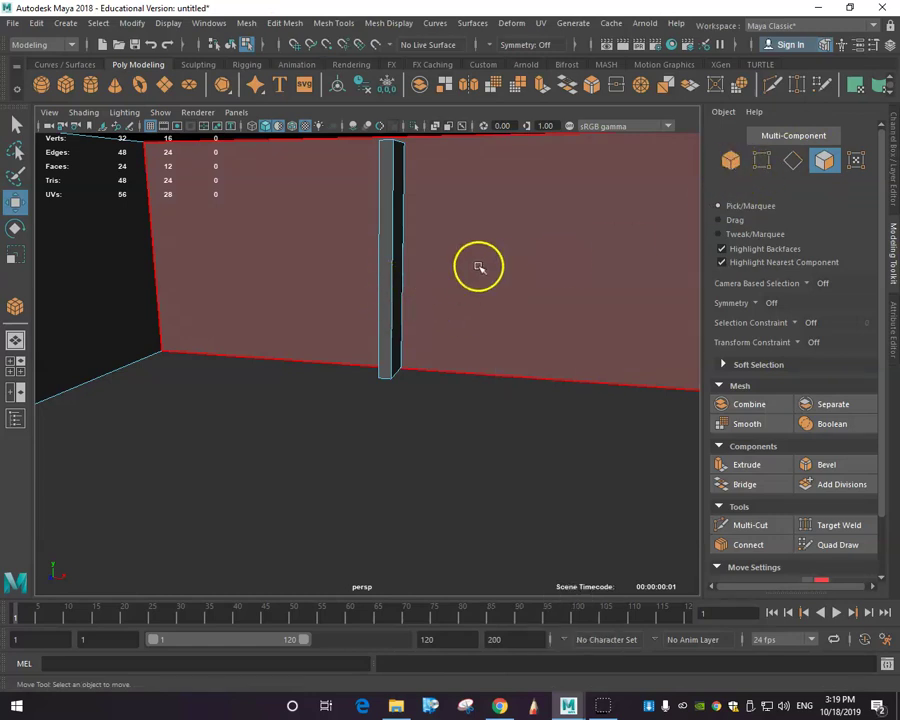
click(408, 299)
scroll(410, 300, down, 3)
scroll(395, 300, up, 5)
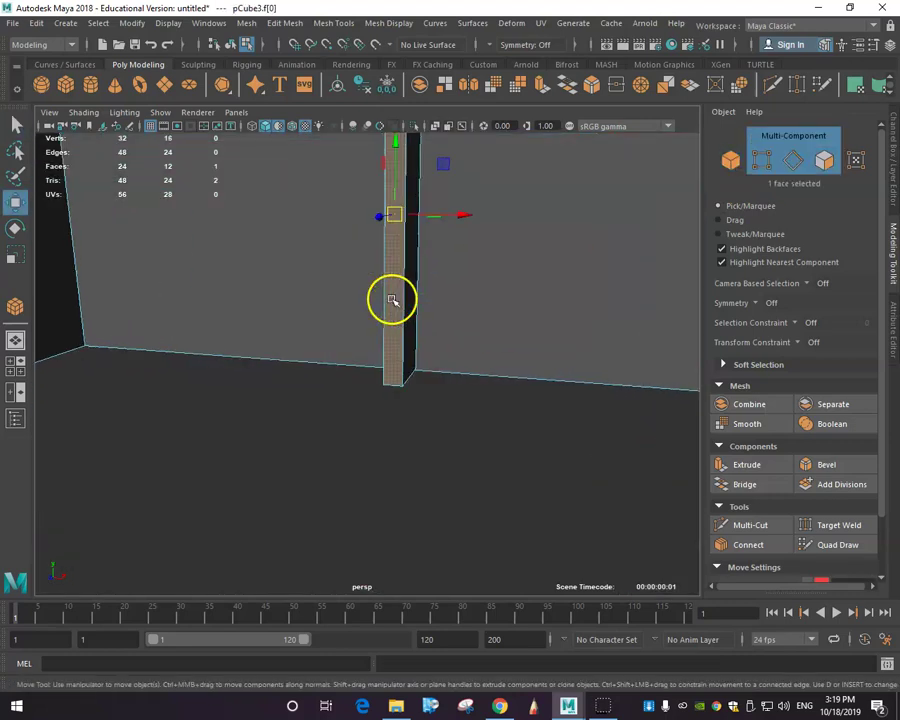
Select the pillar's two front vertical edges and bevel them with the Modeling Toolkit Bevel.
right_drag(464, 300, 458, 267)
click(408, 280)
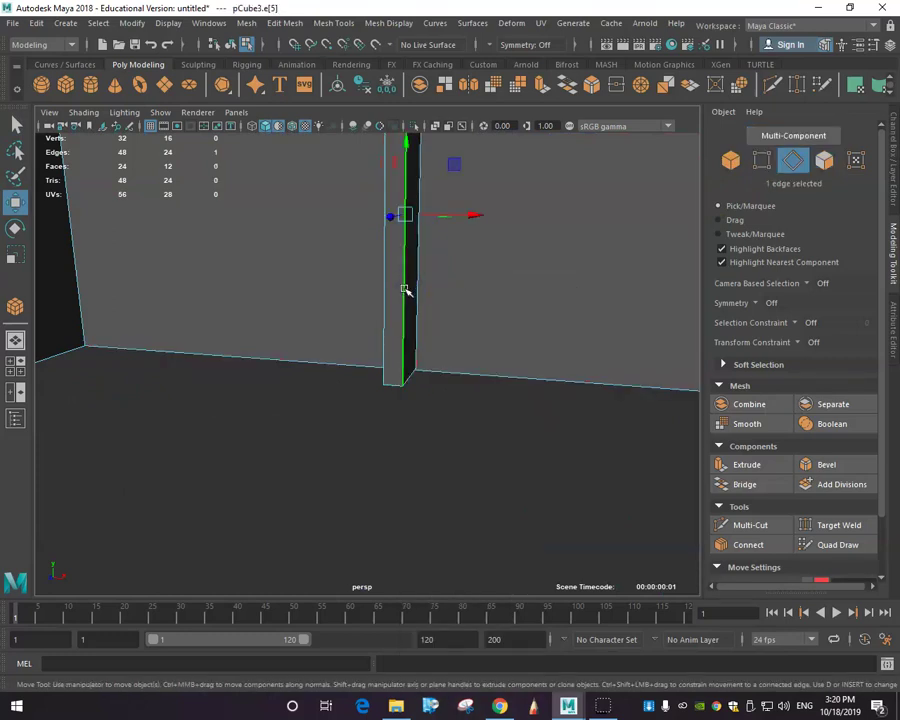
shift+click(384, 288)
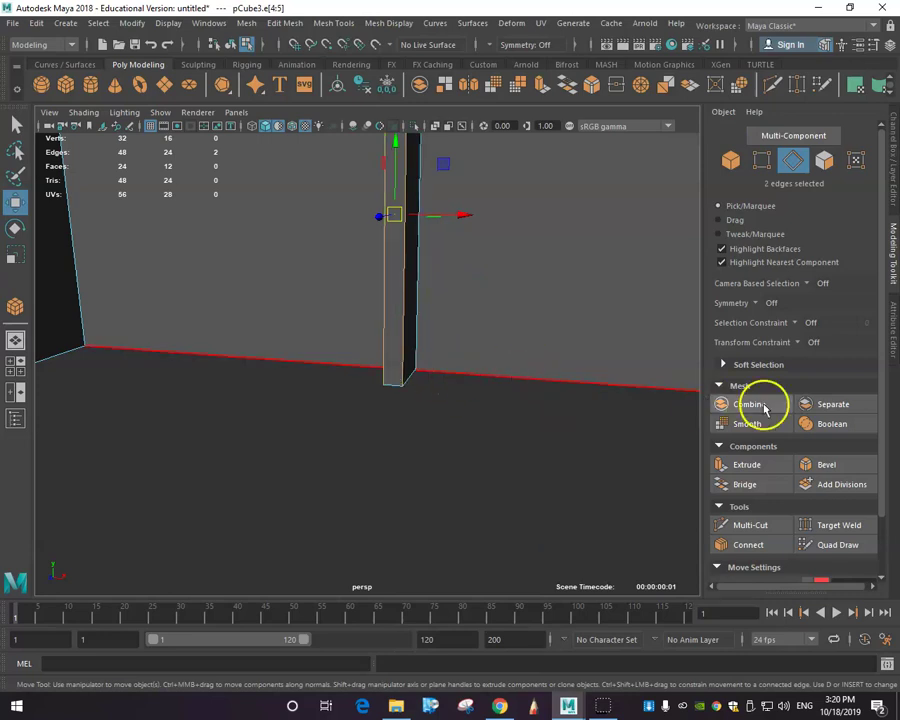
scroll(800, 446, down, 3)
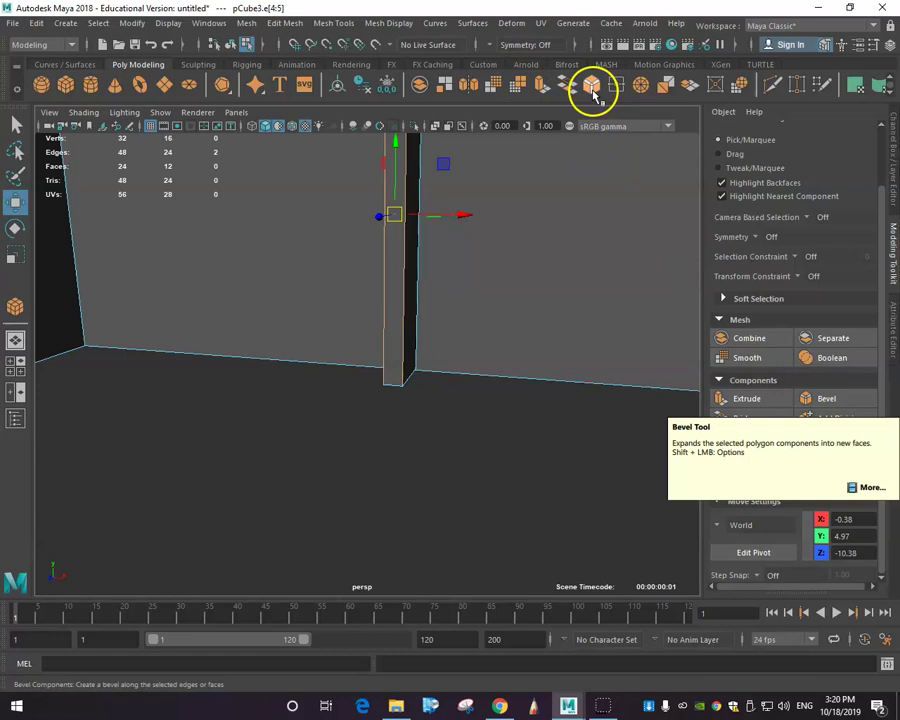
click(822, 397)
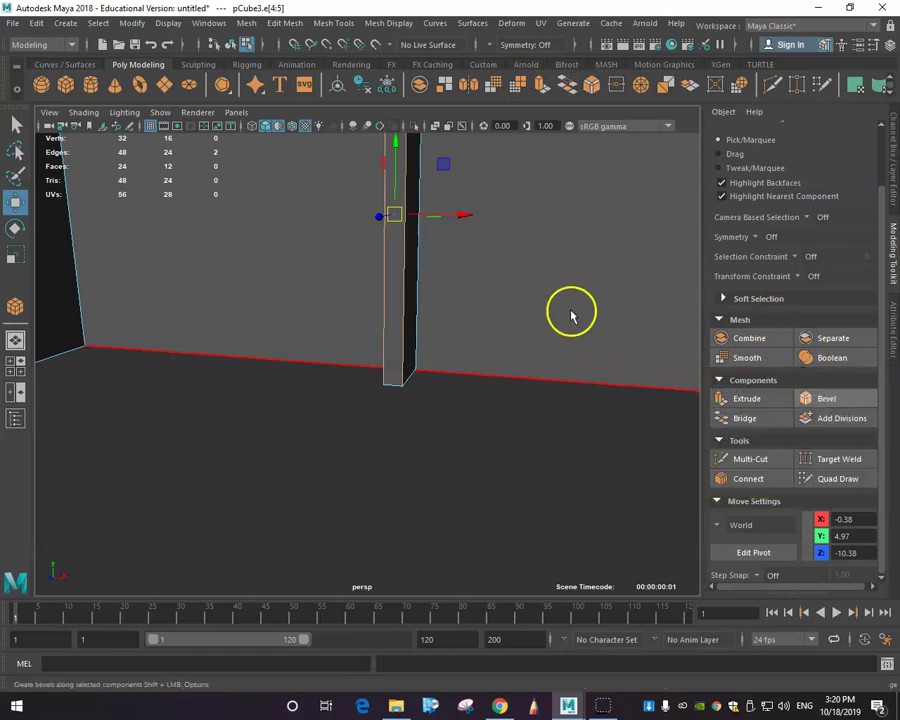
click(461, 209)
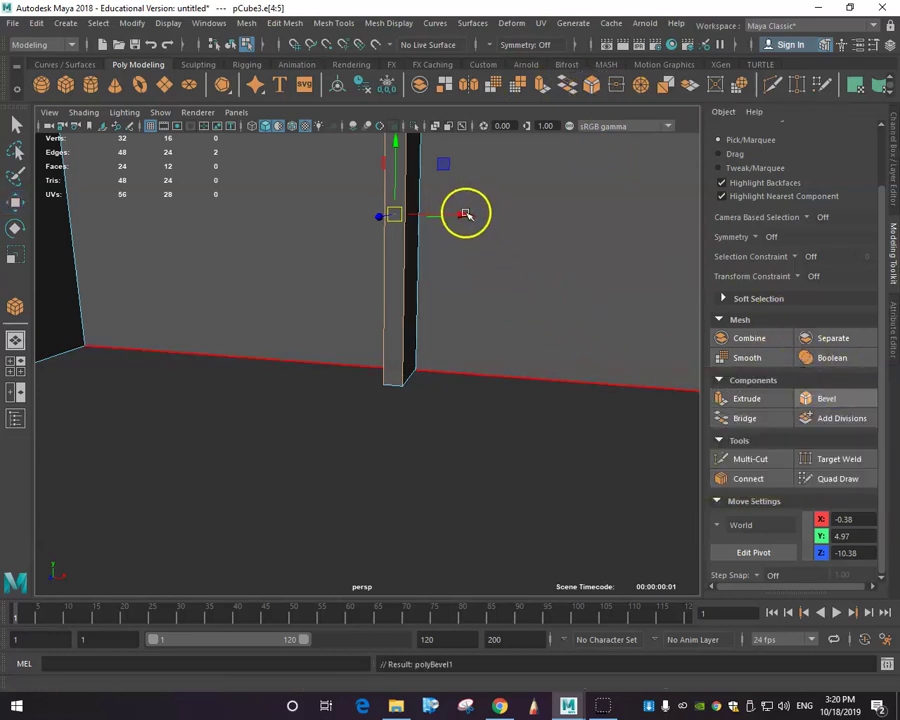
click(456, 212)
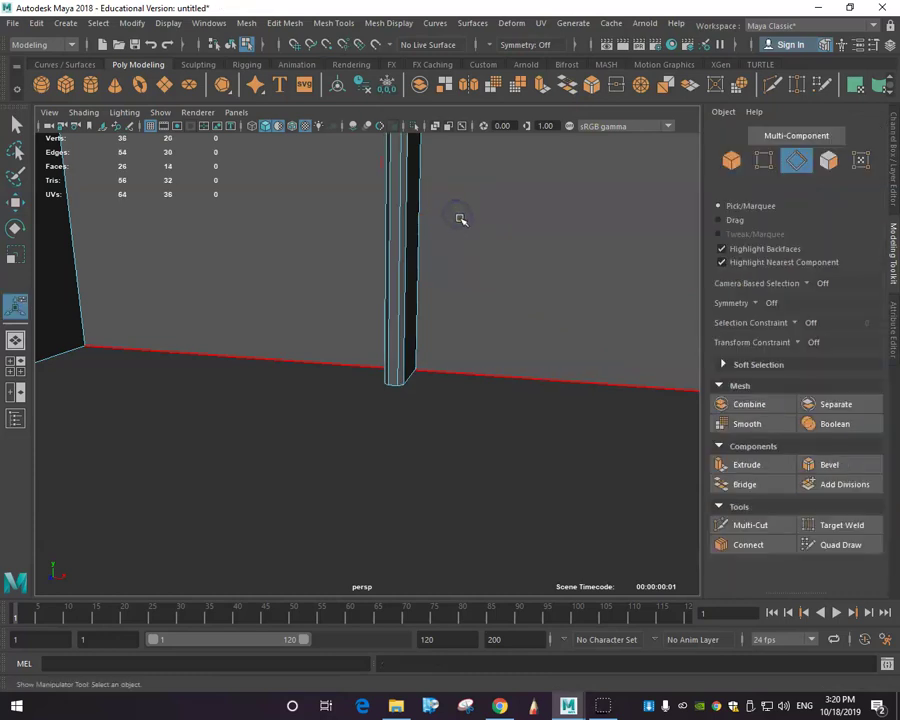
alt+drag(461, 222, 398, 252)
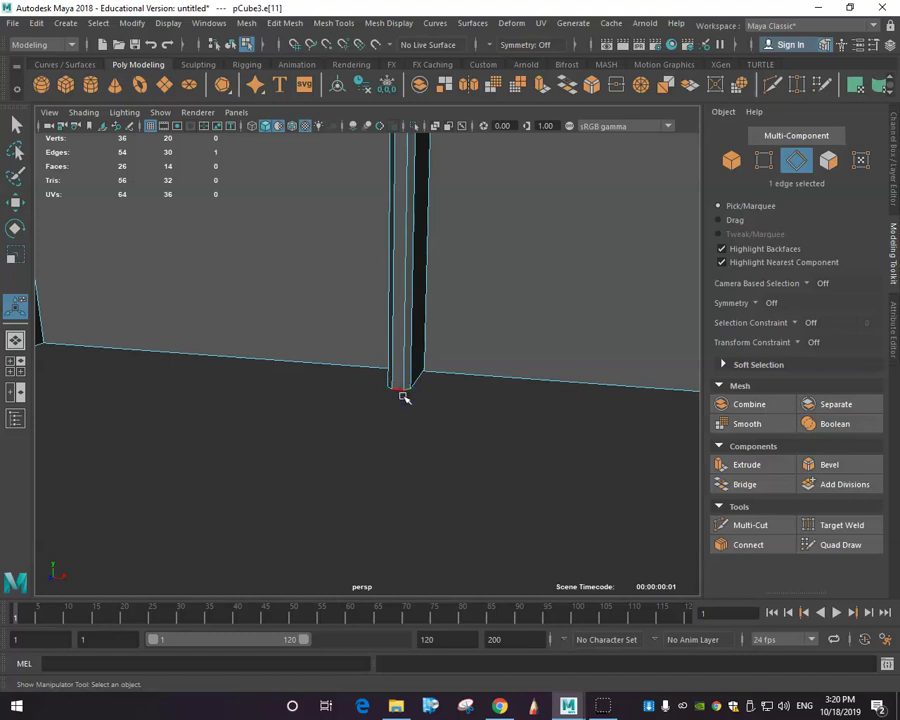
Move three base edges of the pillar back to Z -11.289 to taper its bottom.
shift+click(389, 388)
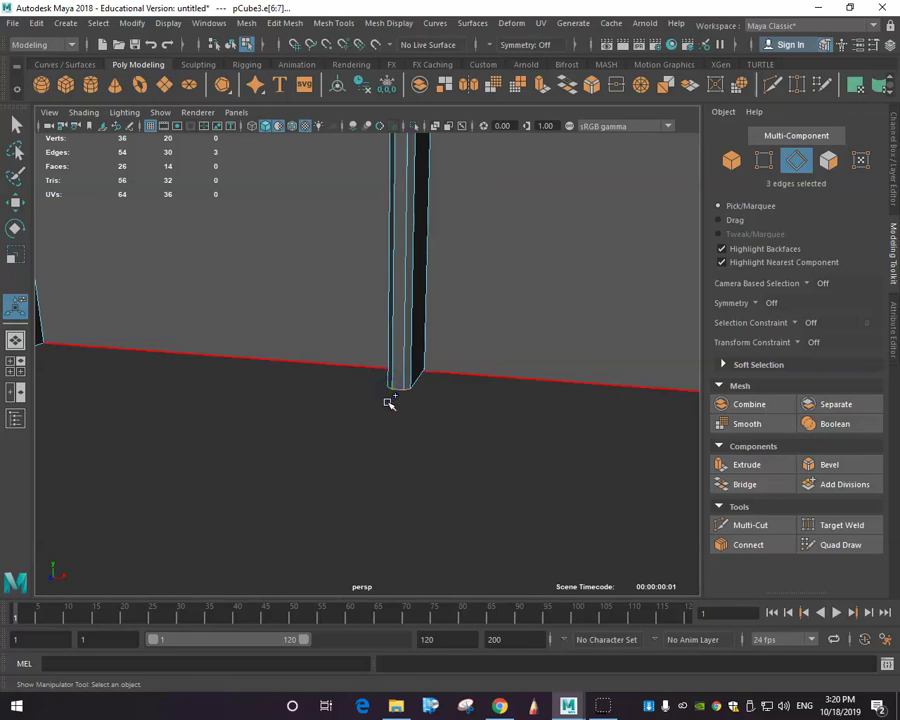
shift+click(410, 414)
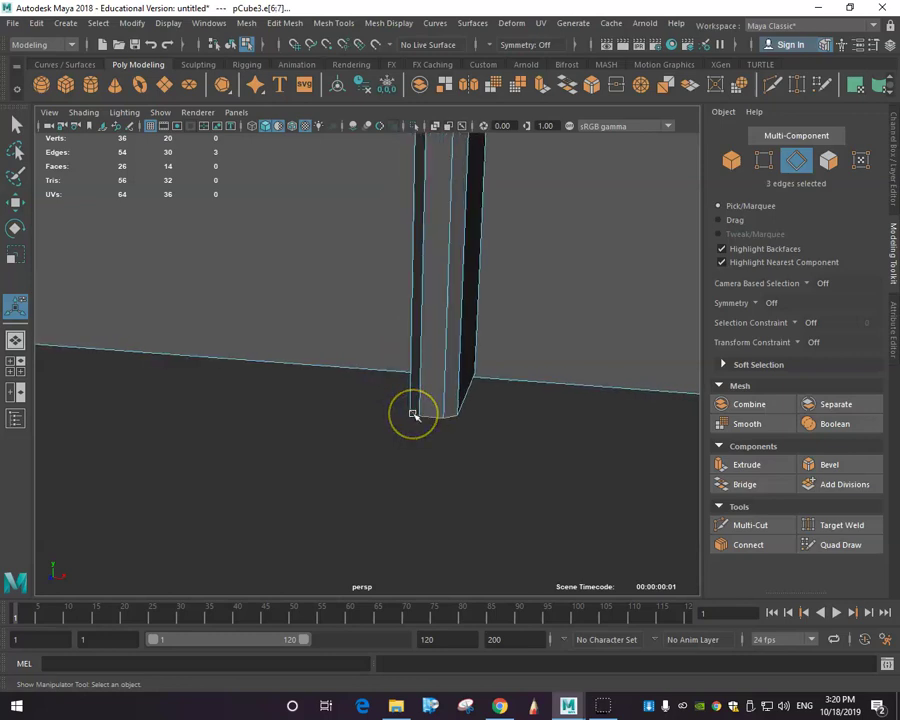
key(w)
drag(420, 436, 382, 396)
scroll(464, 441, down, 3)
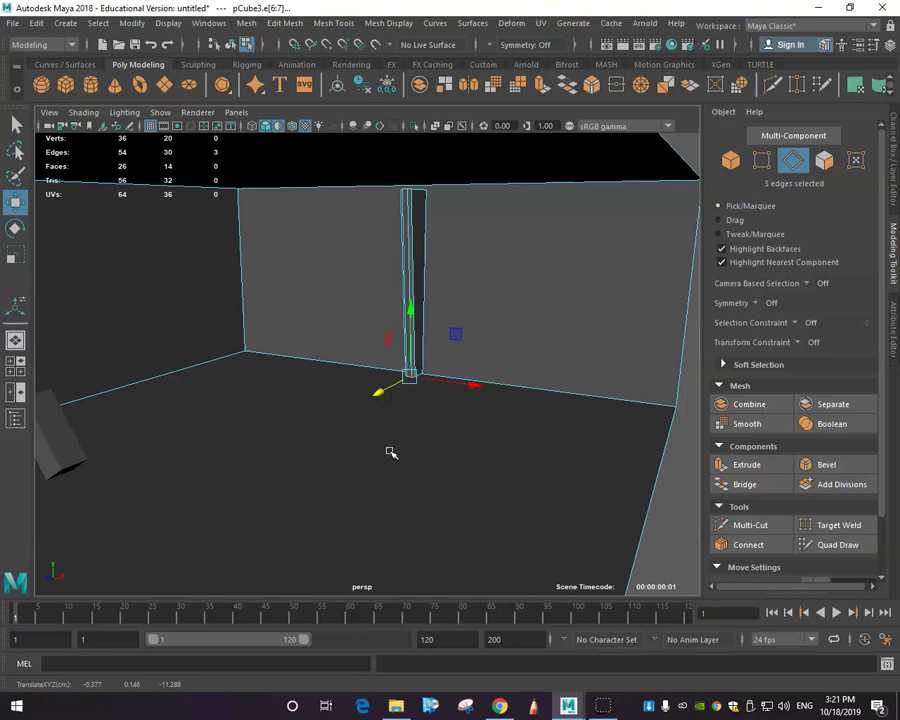
Nudge the pillar's selected edges up to translate Y 4.897, then return to Object mode.
drag(411, 368, 411, 345)
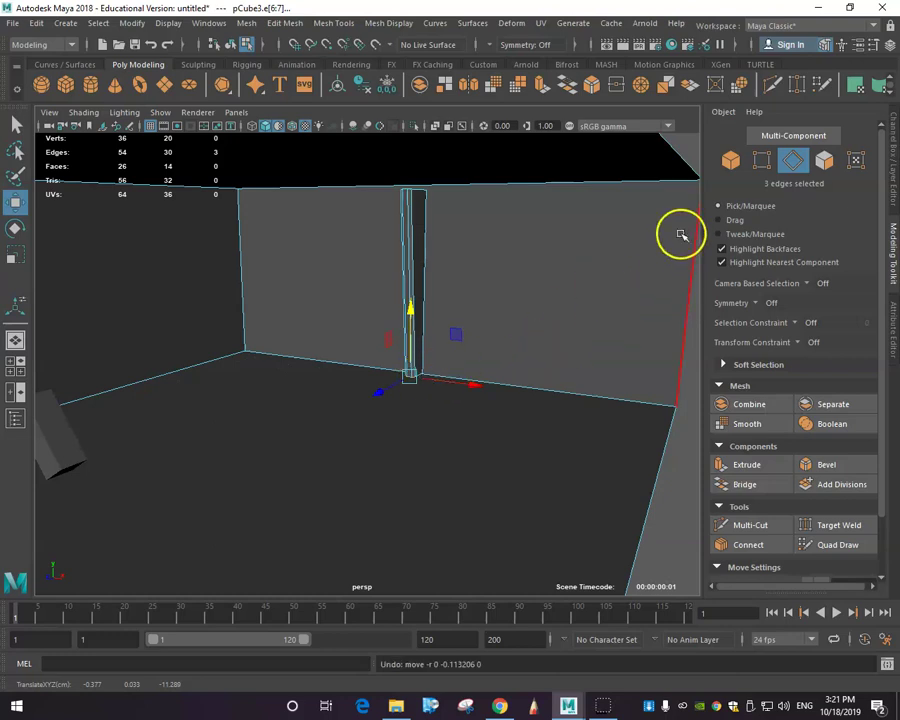
click(731, 161)
right_drag(467, 397, 507, 286)
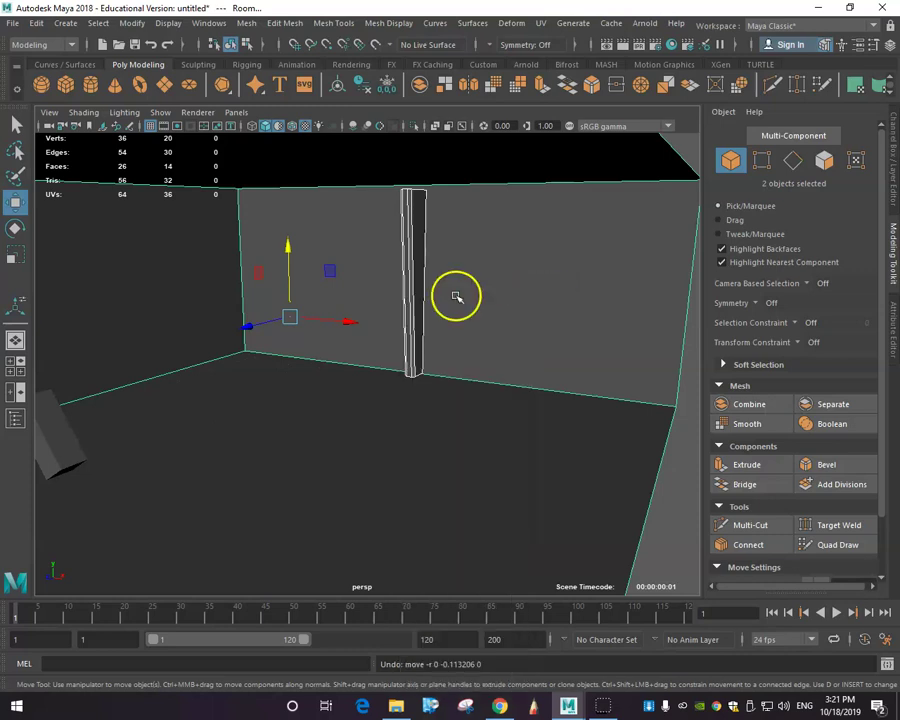
Select the whole pillar, then toggle to the four-view layout and back to single perspective.
shift+click(425, 283)
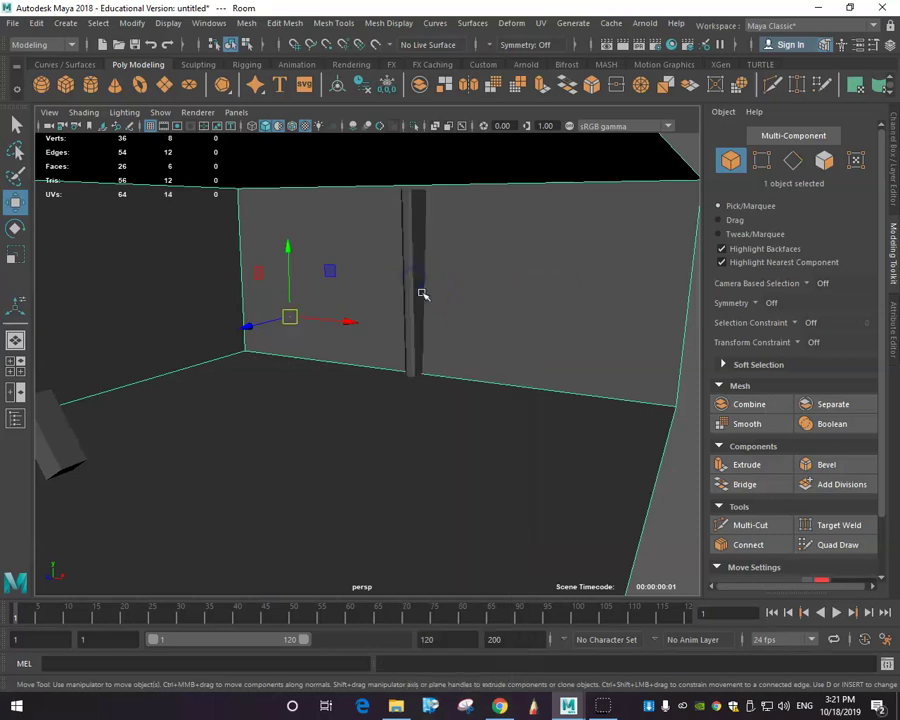
scroll(410, 295, up, 5)
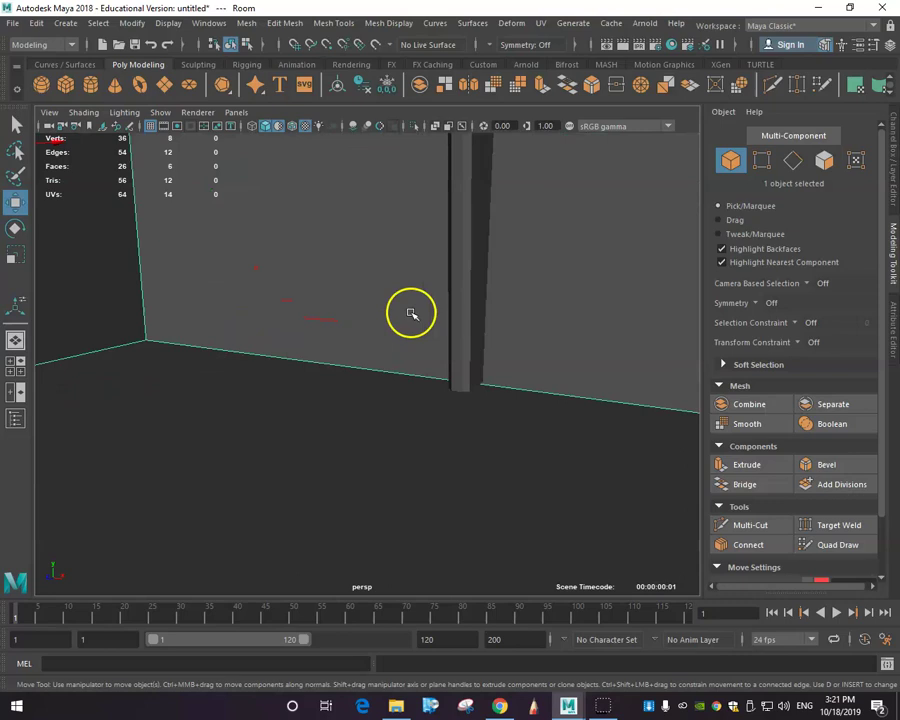
click(474, 276)
alt+drag(474, 280, 476, 287)
drag(454, 190, 449, 190)
key(space)
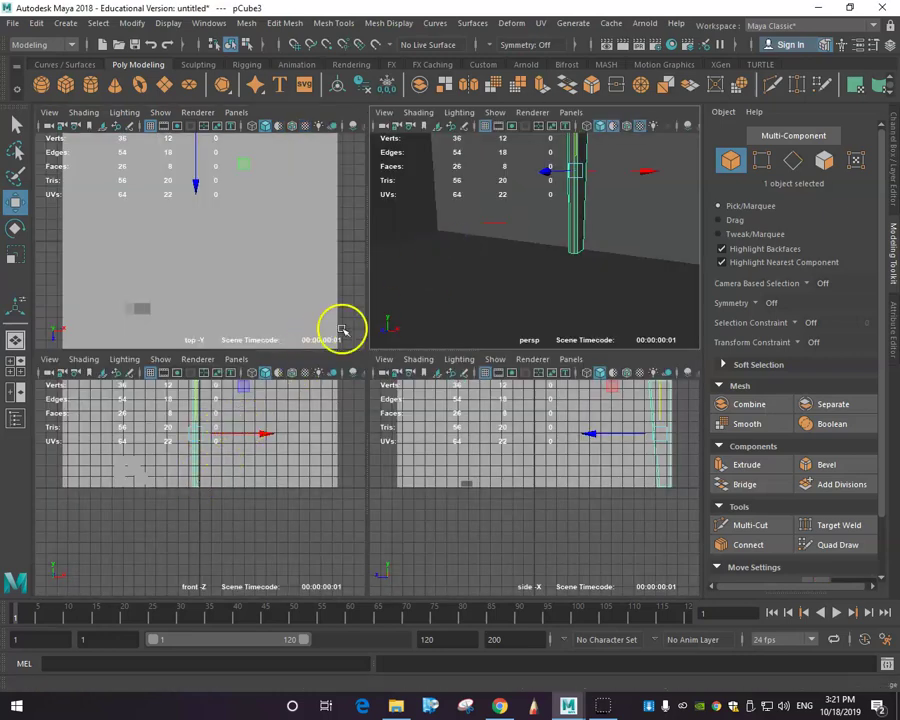
key(space)
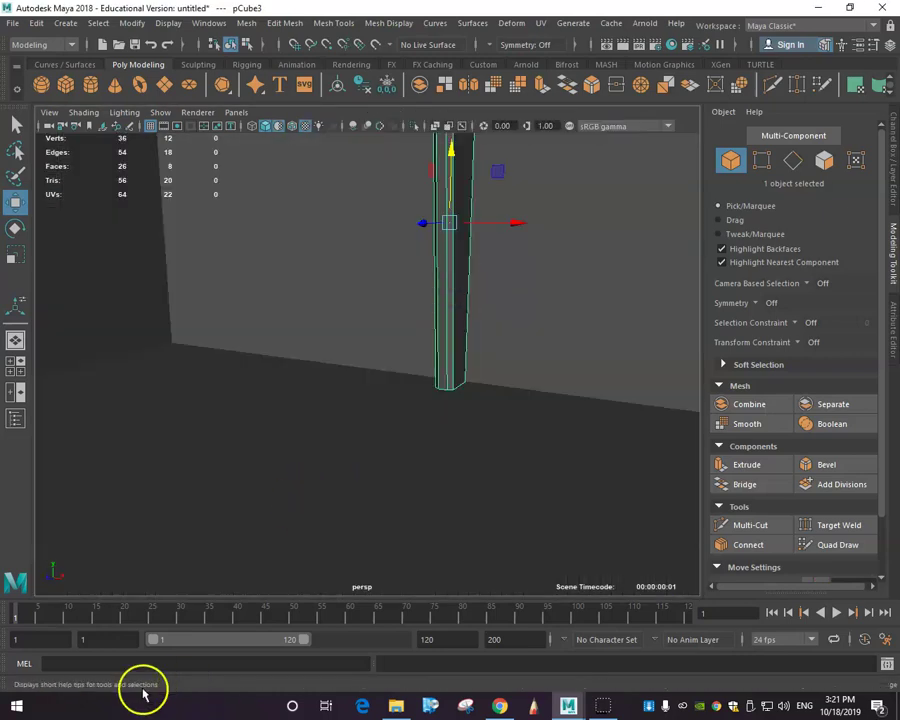